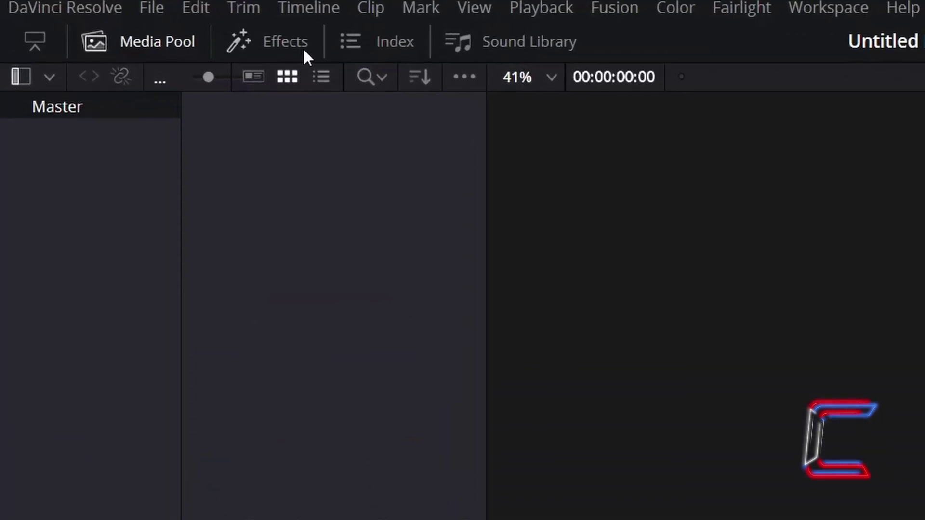
Step: Place a Fusion Composition clip from the Effects toolbox on Video 1, keeping its 00:00:05:00 duration
click(303, 49)
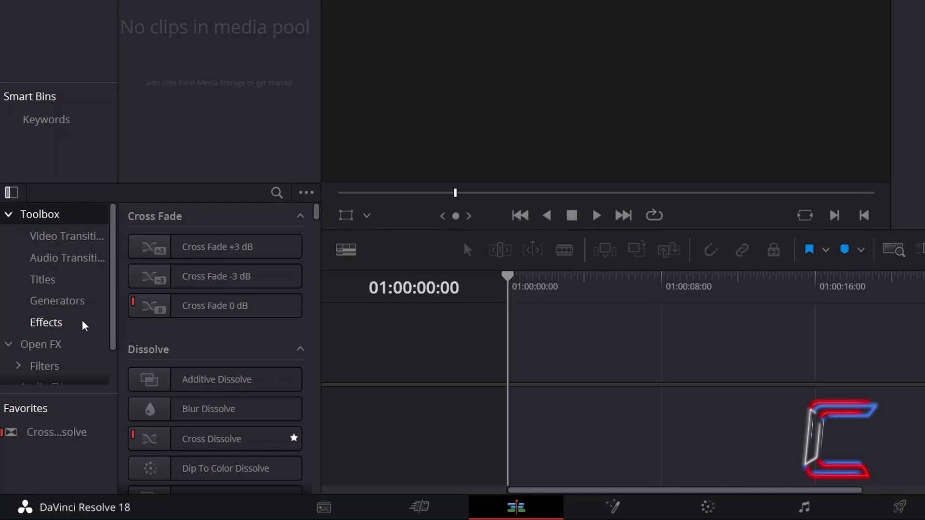
click(83, 322)
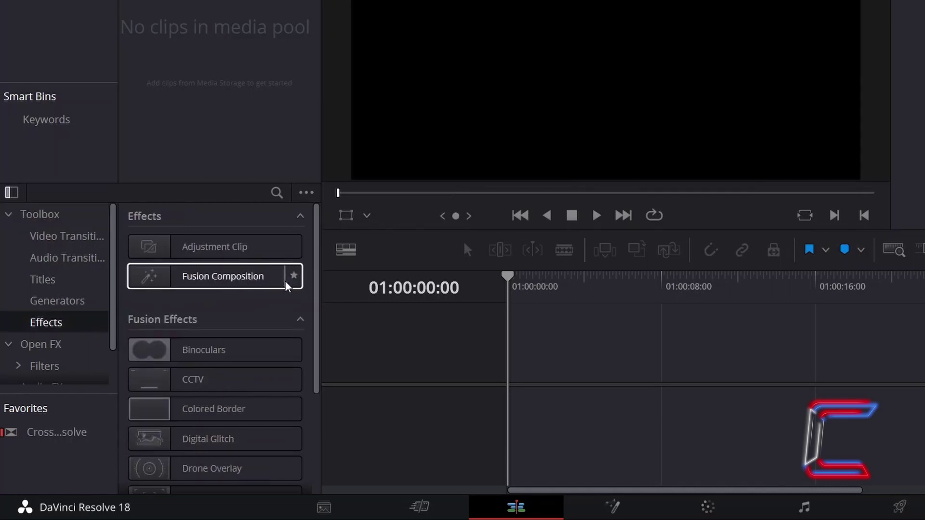
drag(284, 281, 519, 374)
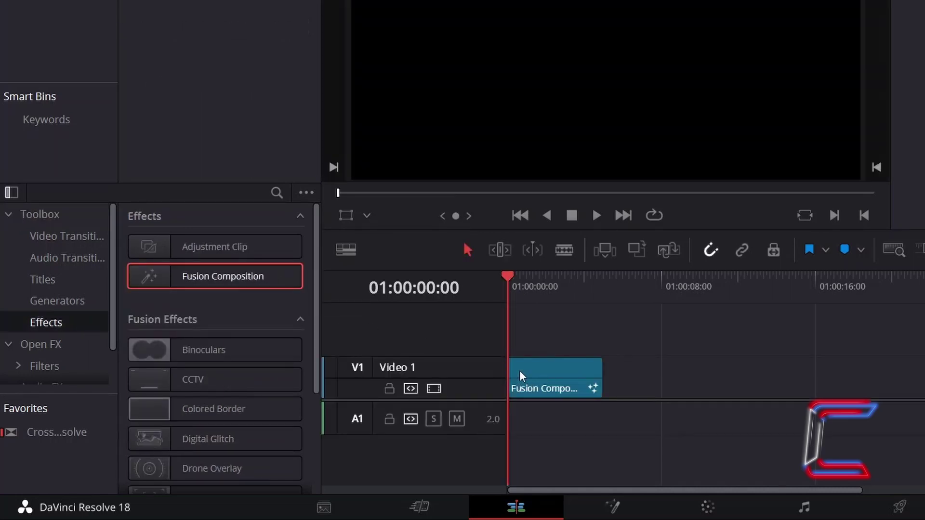
click(559, 365)
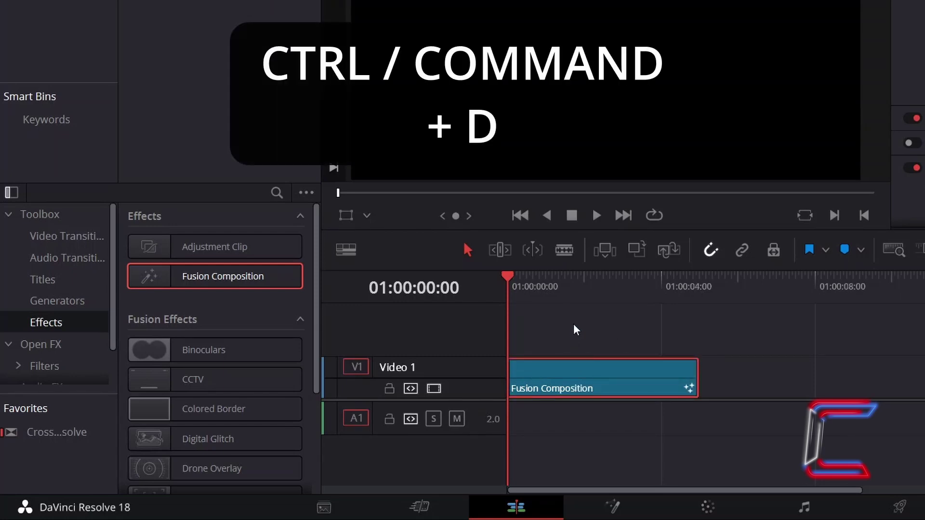
key(ctrl+d)
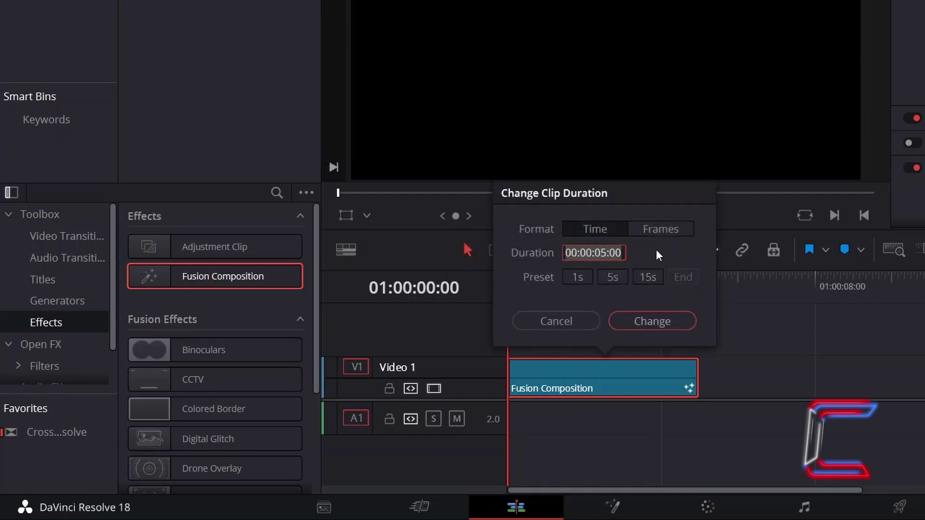
key(Return)
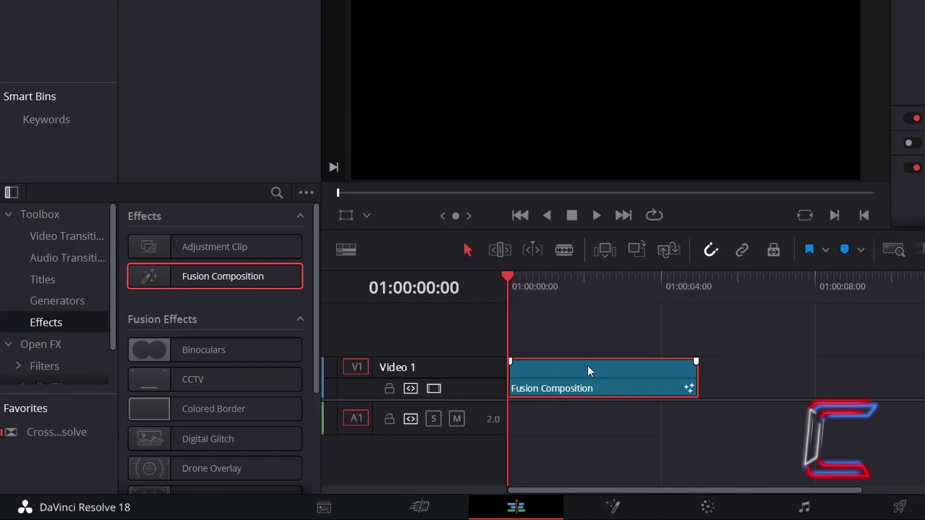
Step: Open the Fusion Composition clip in the Fusion page and add a Text+ node
right_click(588, 367)
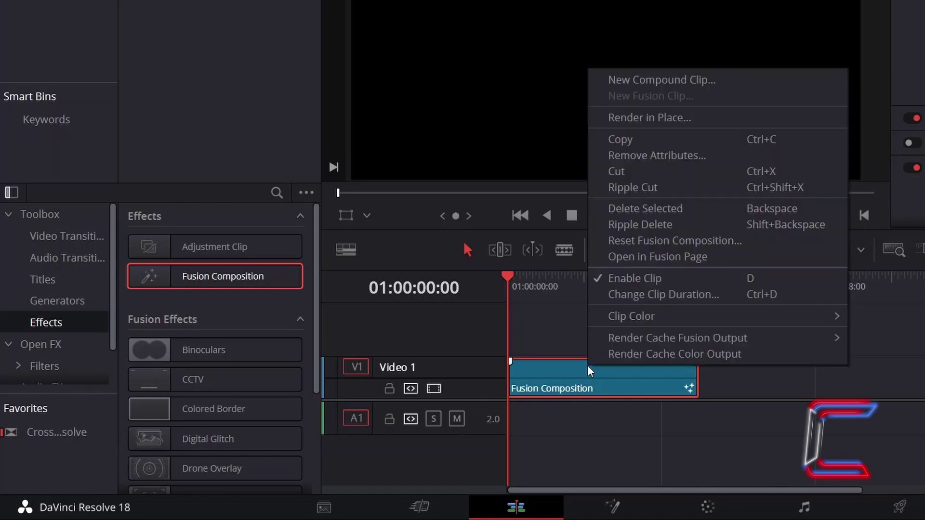
click(726, 254)
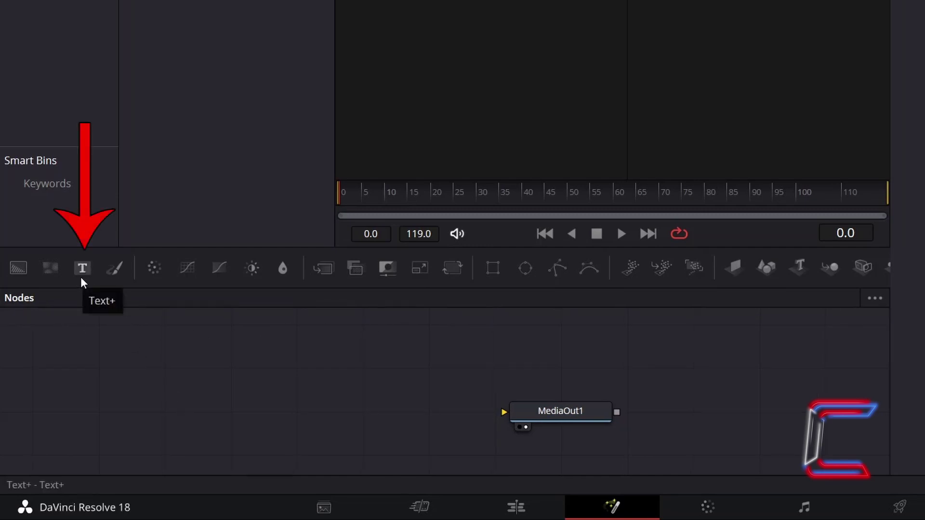
click(82, 277)
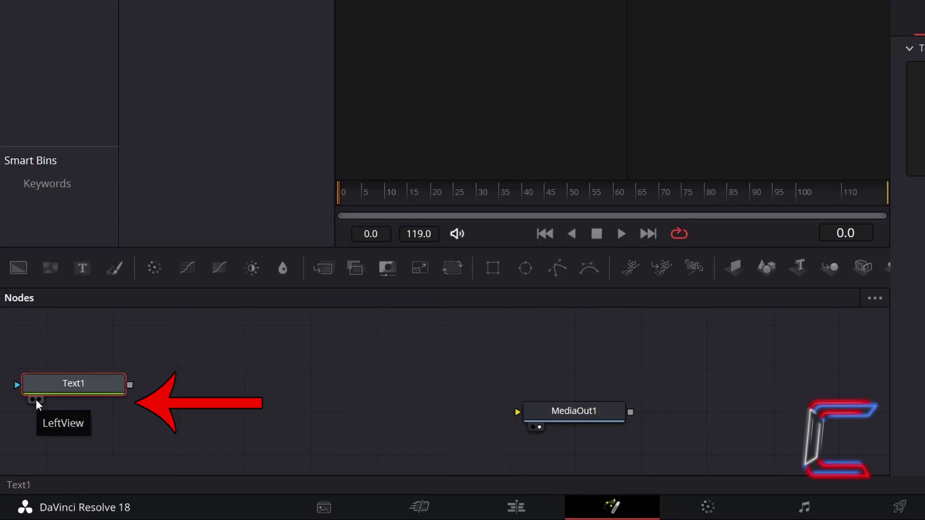
Step: Show Text1 in the right viewer and enter 'c0nti' as its text
click(39, 402)
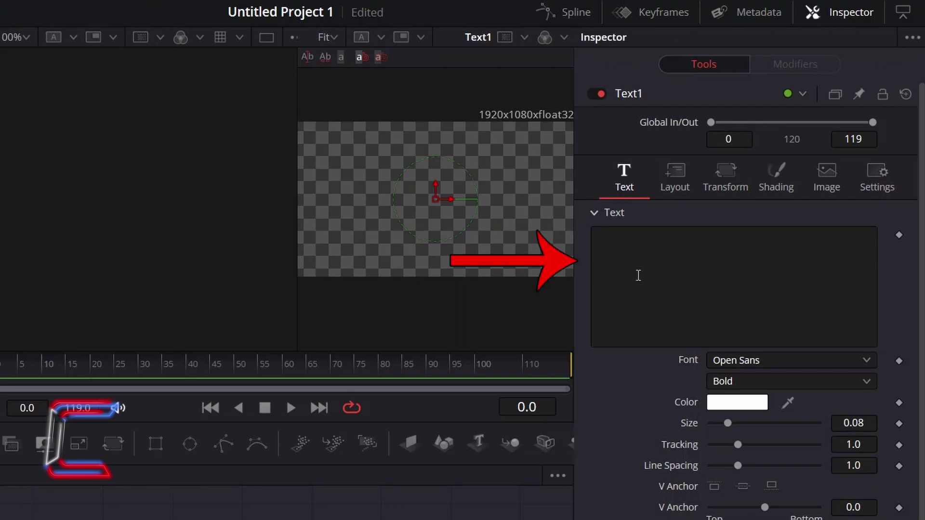
click(641, 257)
text(c0nti)
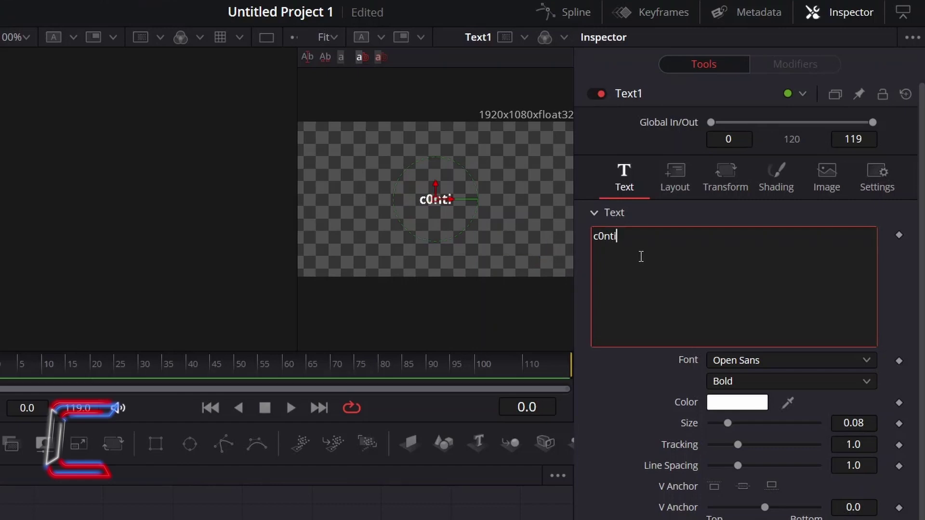
Step: Set the text font to Leelawadee Regular at size 0.4
click(825, 359)
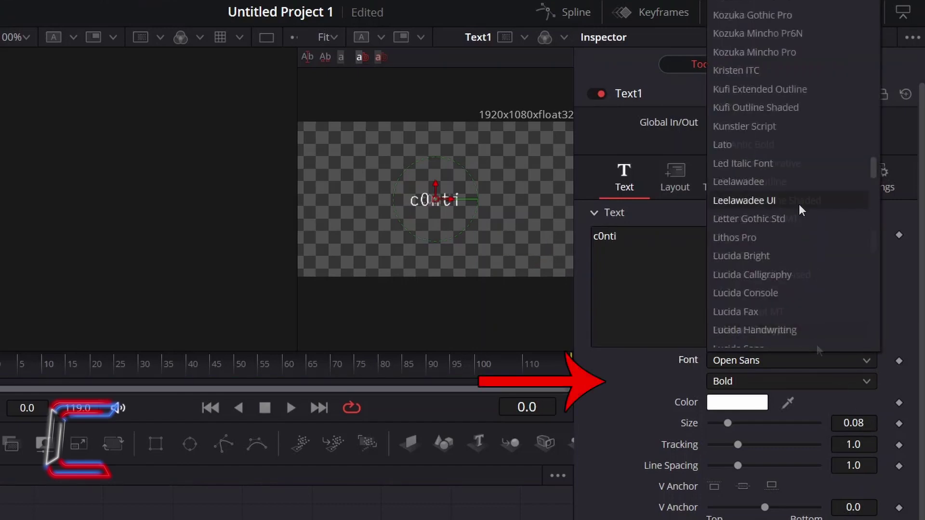
click(796, 182)
click(866, 423)
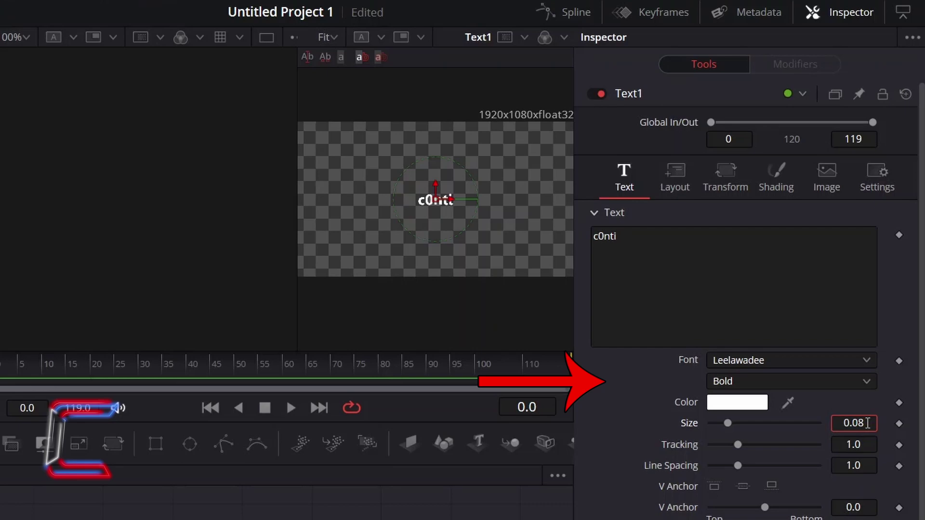
text(0.4)
key(Tab)
click(814, 383)
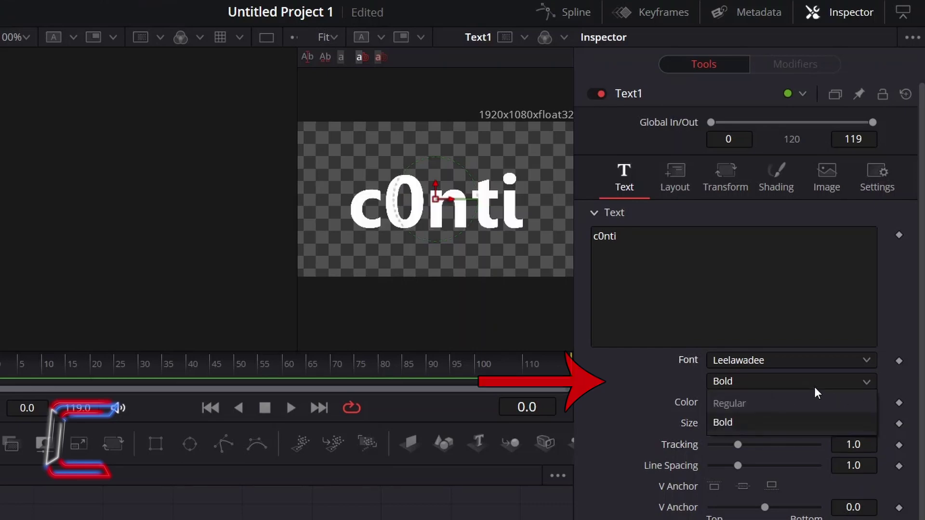
click(790, 403)
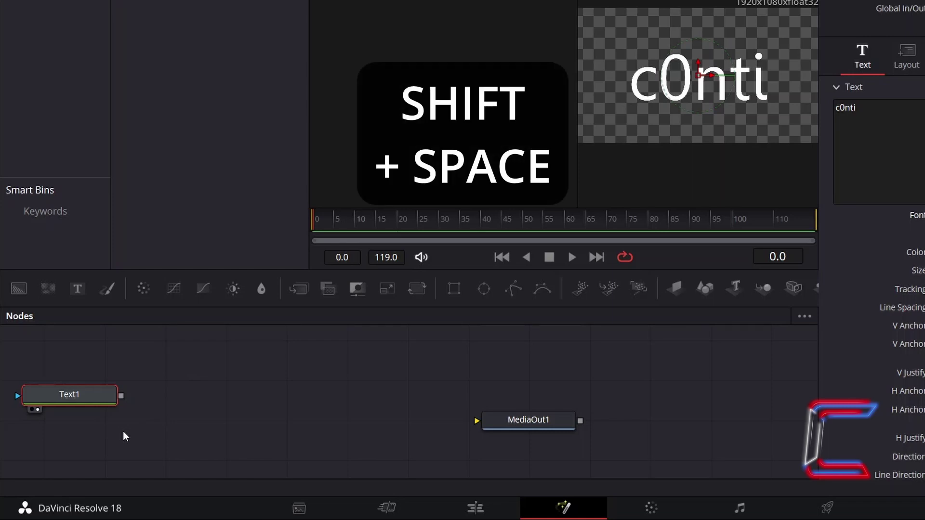
Step: Add a Merge node after Text1 using the Shift+Space node search
key(shift+space)
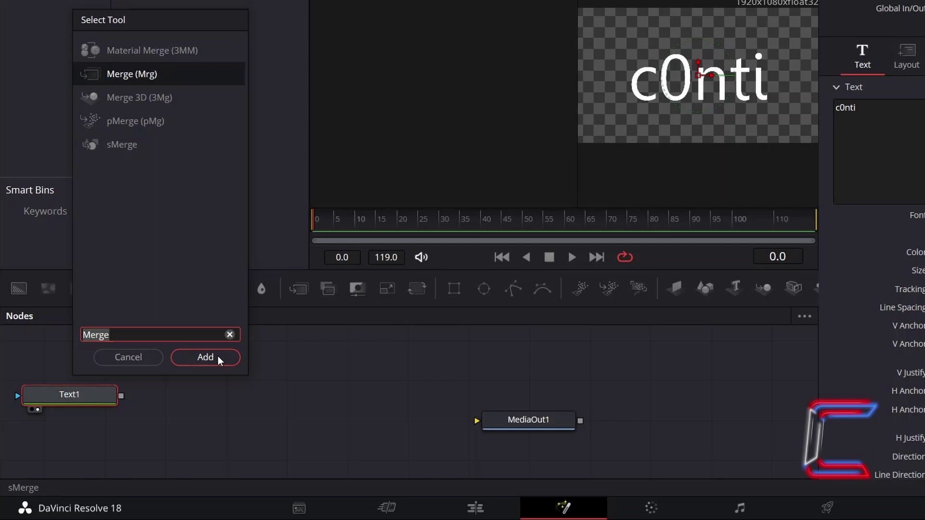
click(205, 357)
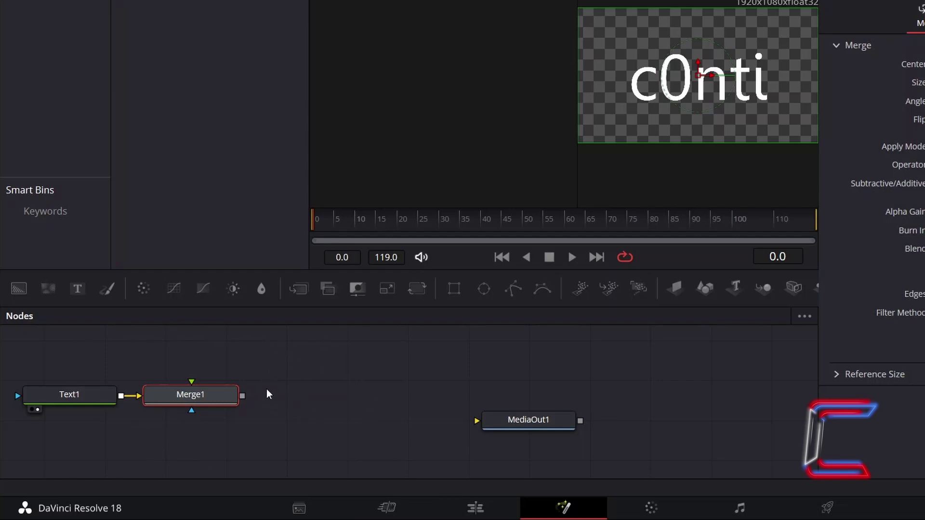
Step: Add an unconnected Ellipse mask node with soft edge 0.0125
click(300, 386)
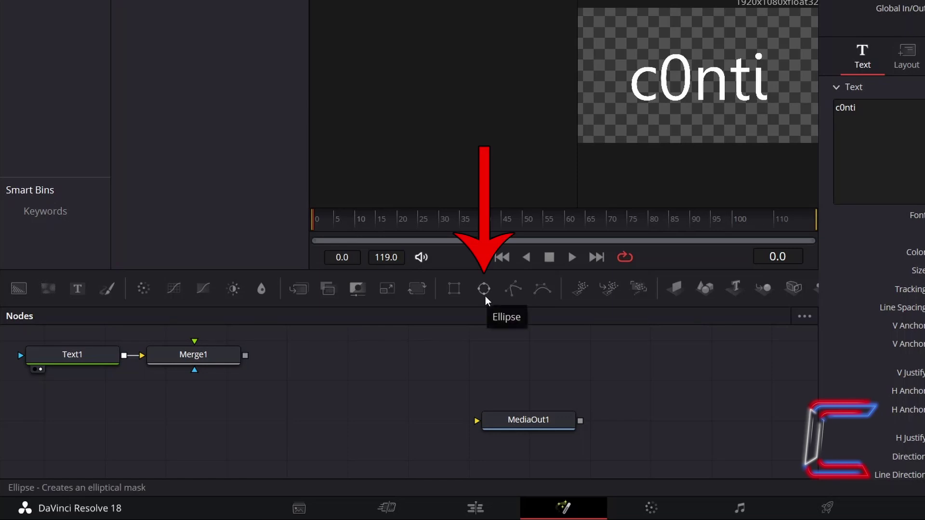
click(484, 289)
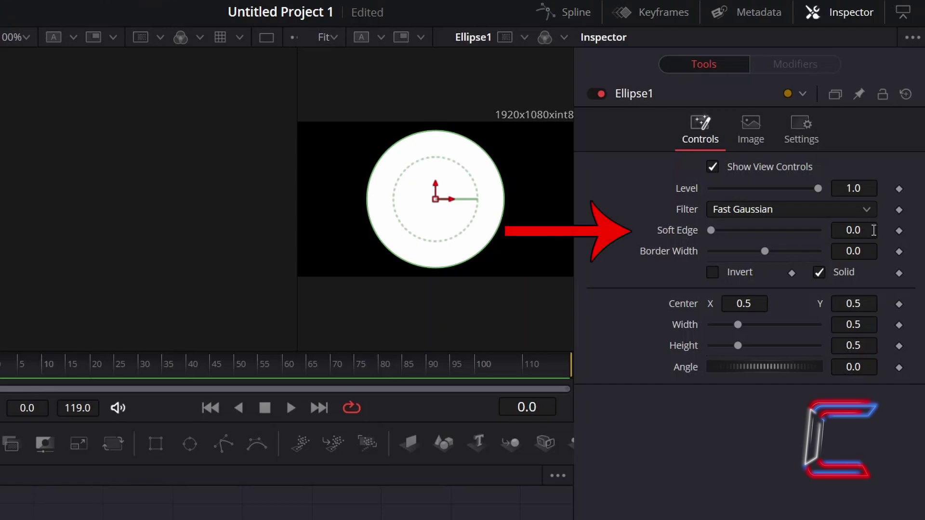
click(874, 230)
text(0.0125)
key(Tab)
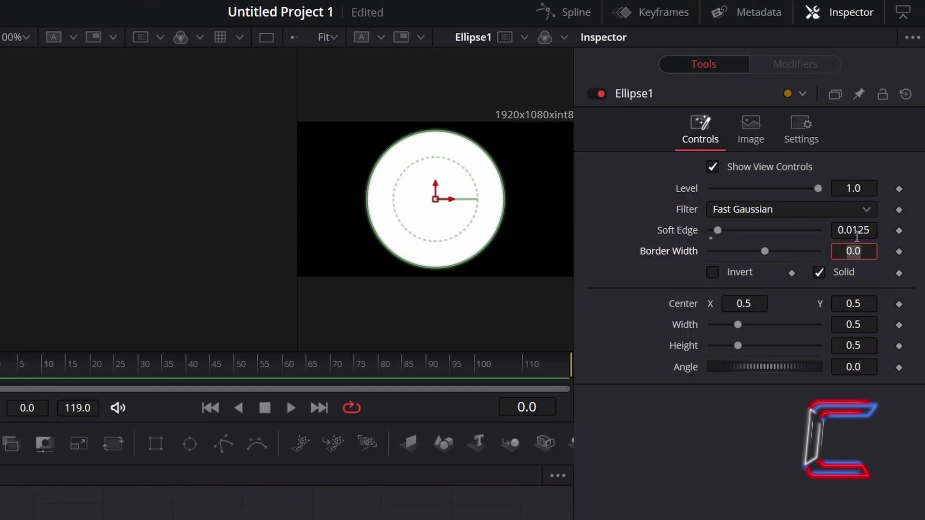
Step: Flatten the ellipse to width 0.2 and height 0.02
click(878, 326)
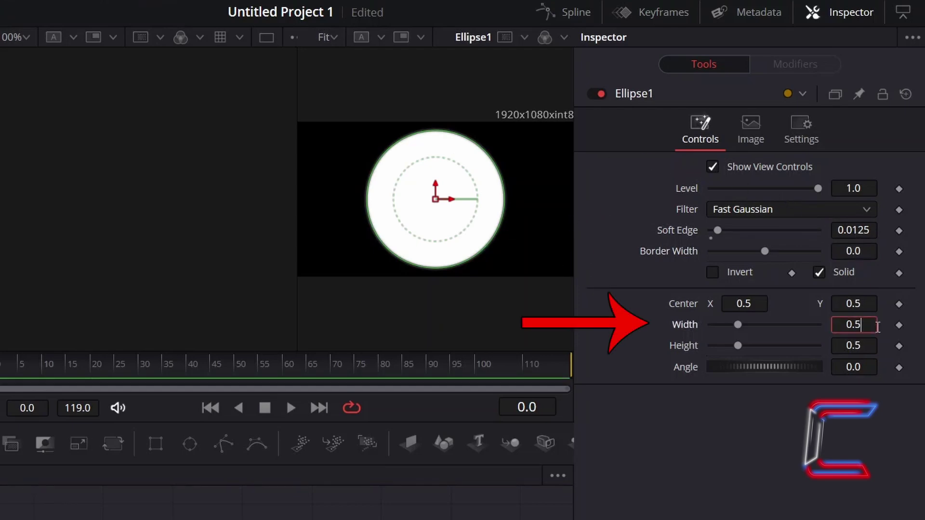
key(BackSpace)
text(2)
click(875, 345)
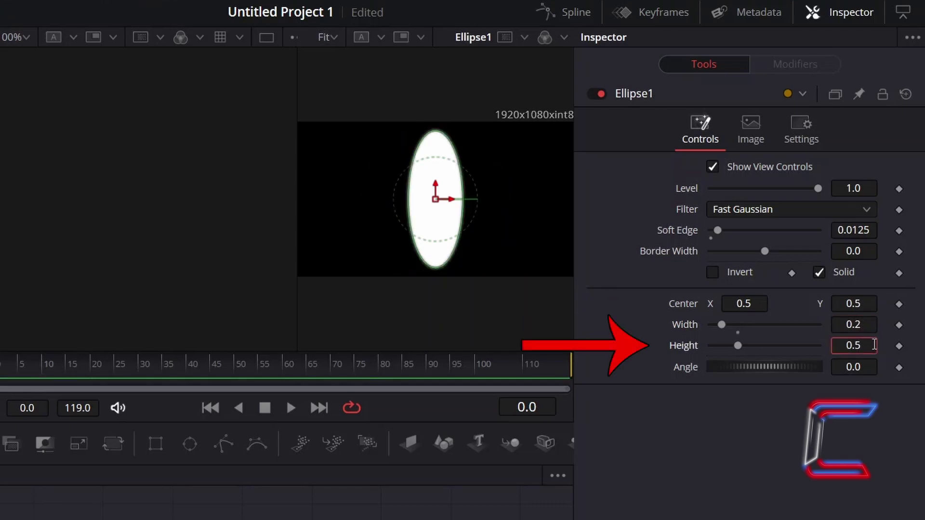
key(BackSpace)
text(02)
key(Tab)
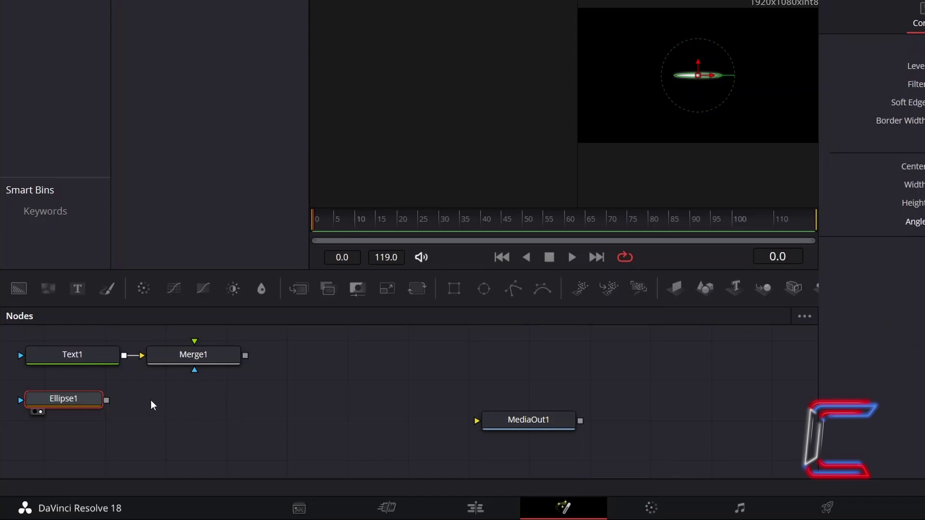
Step: Add a pEmitter node followed by a pDirectionalForce node
click(153, 405)
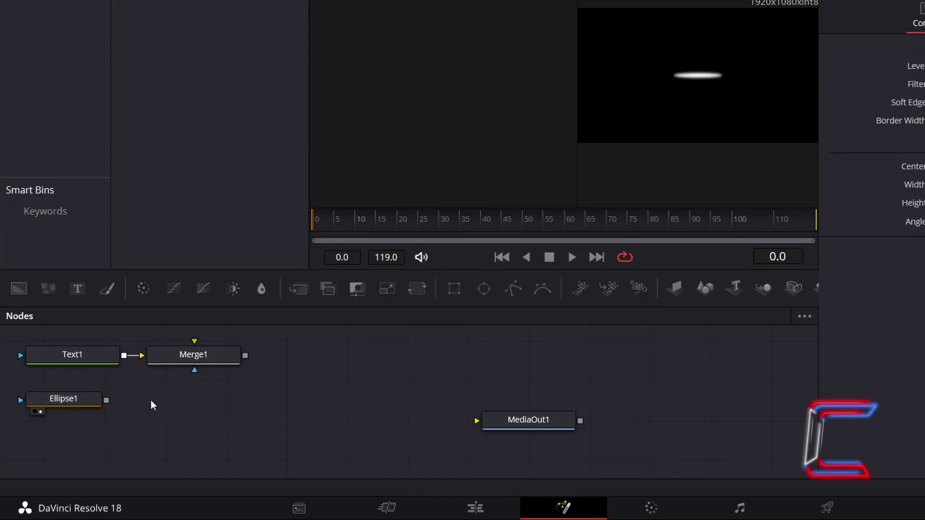
key(shift+space)
text(pEmitter)
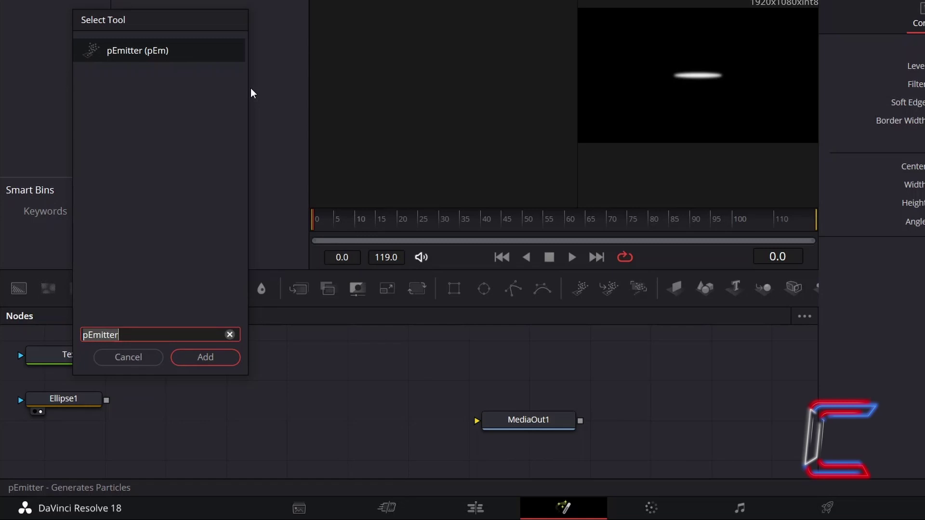
click(227, 365)
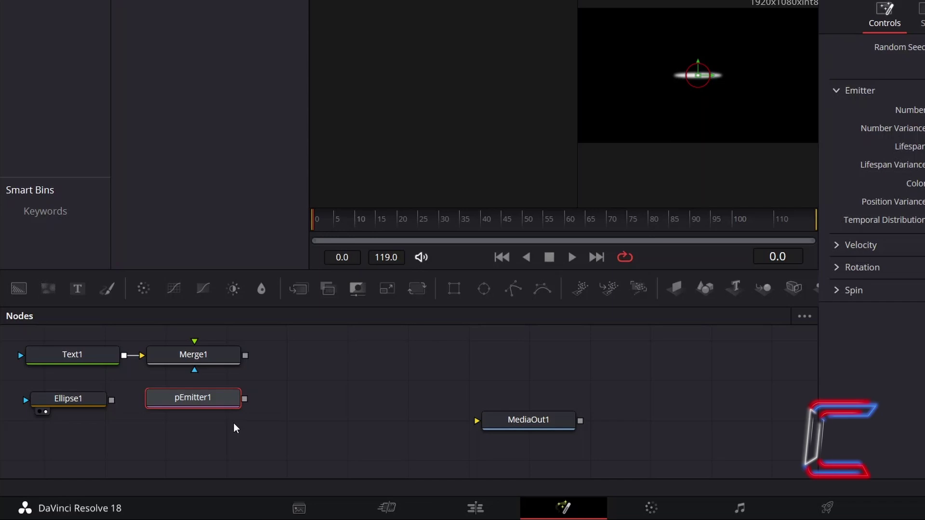
key(shift+space)
text(pDirectionalForce)
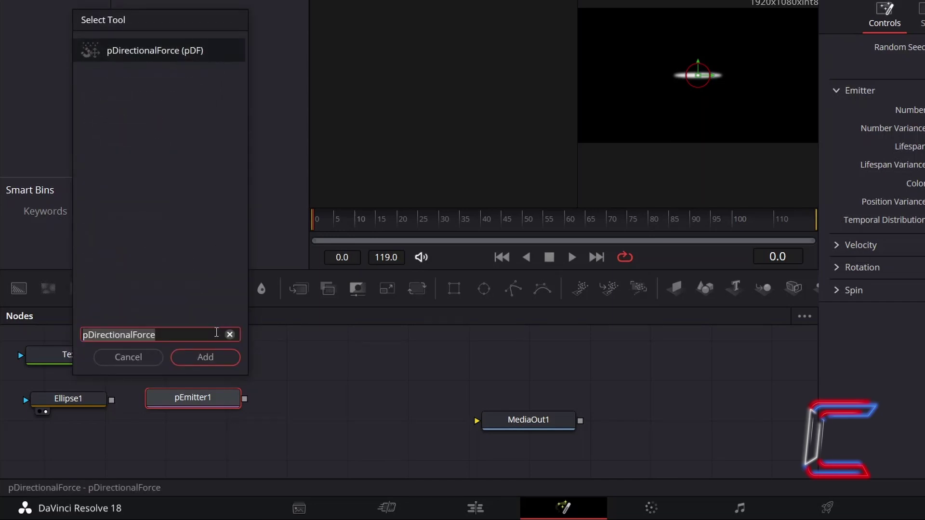
click(217, 355)
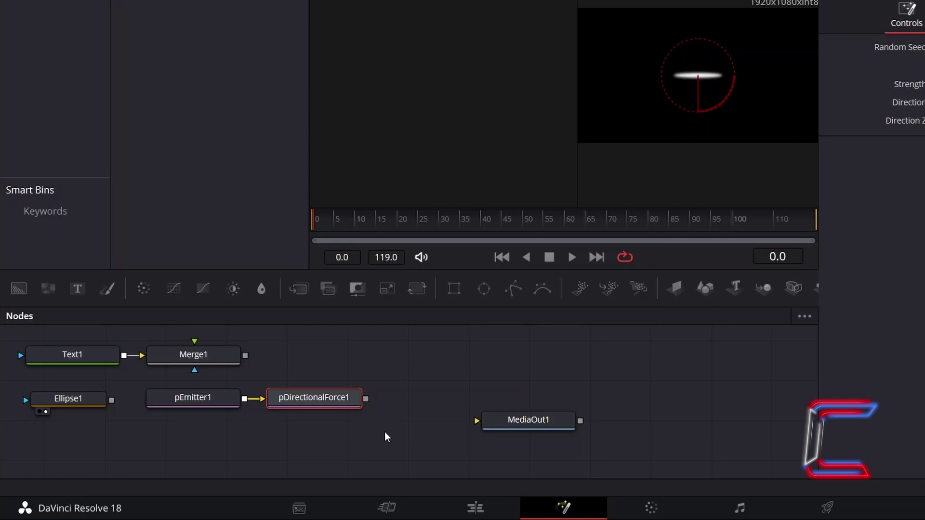
Step: Chain pTurbulence after the directional force, then pRender after the turbulence
key(shift+space)
text(pTurbulence)
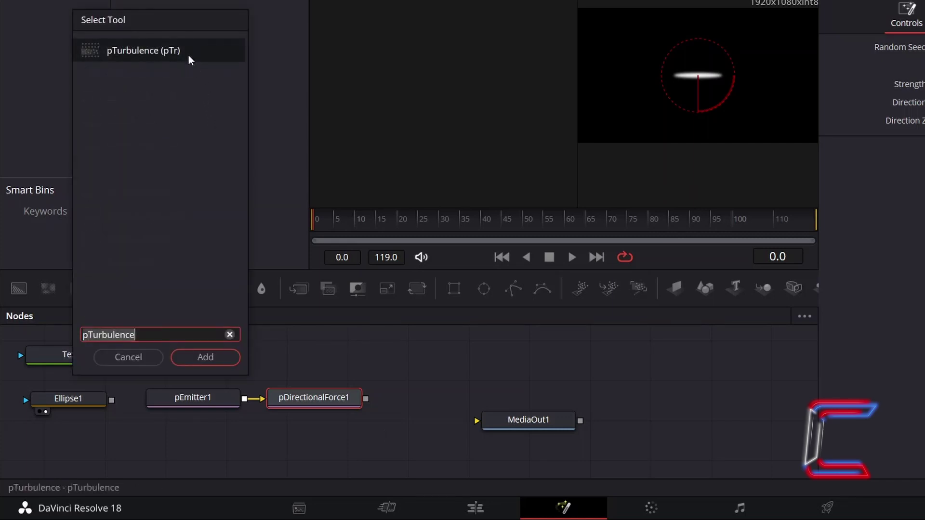
click(205, 357)
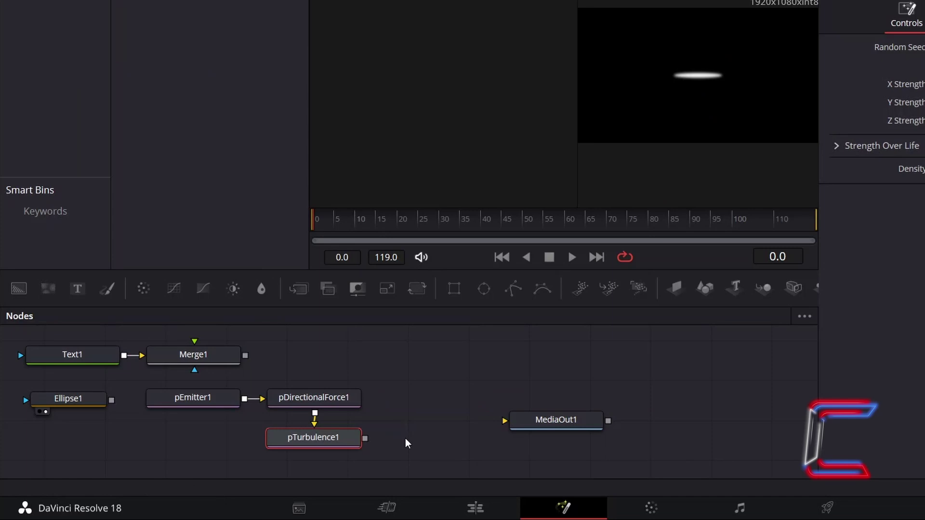
key(shift+space)
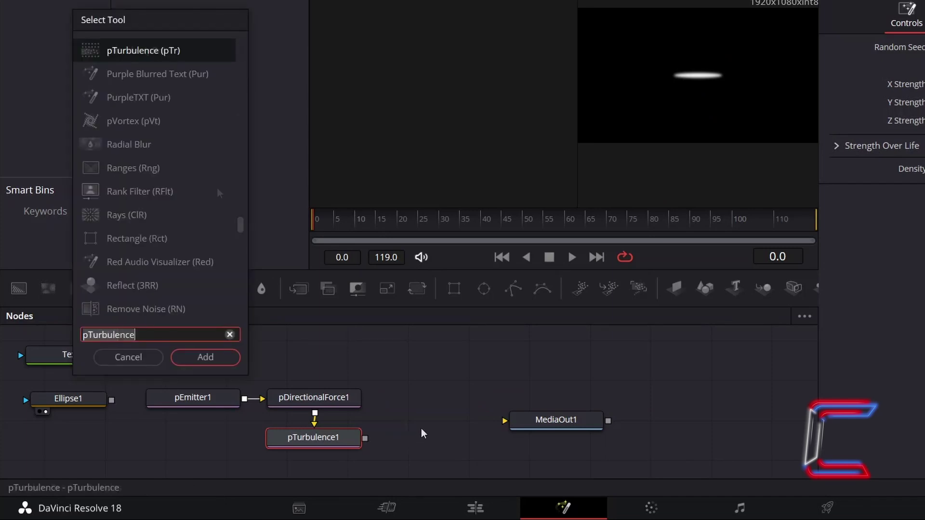
text(pRender)
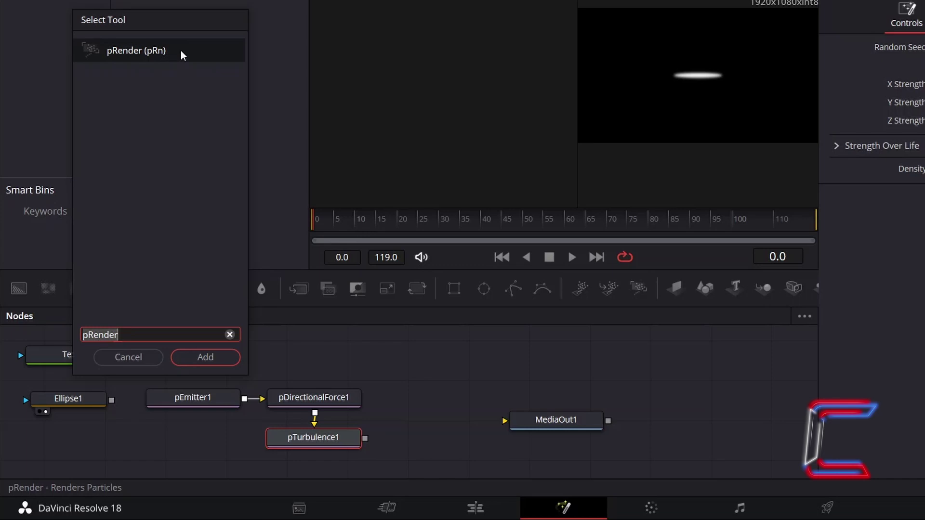
click(228, 358)
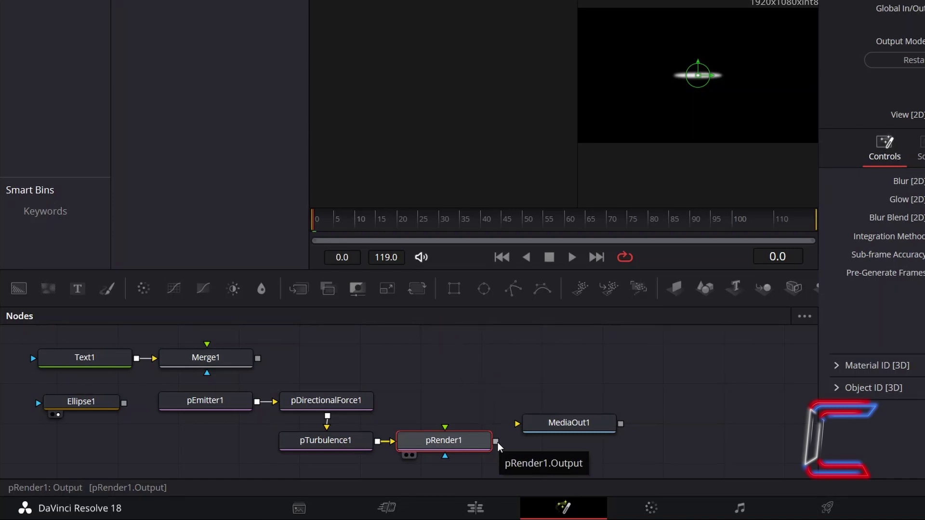
Step: Wire pRender1 into Merge1 and Merge1 into MediaOut1, then feed Ellipse1 into pEmitter1 as Bitmap style
drag(496, 442, 519, 426)
drag(212, 362, 237, 360)
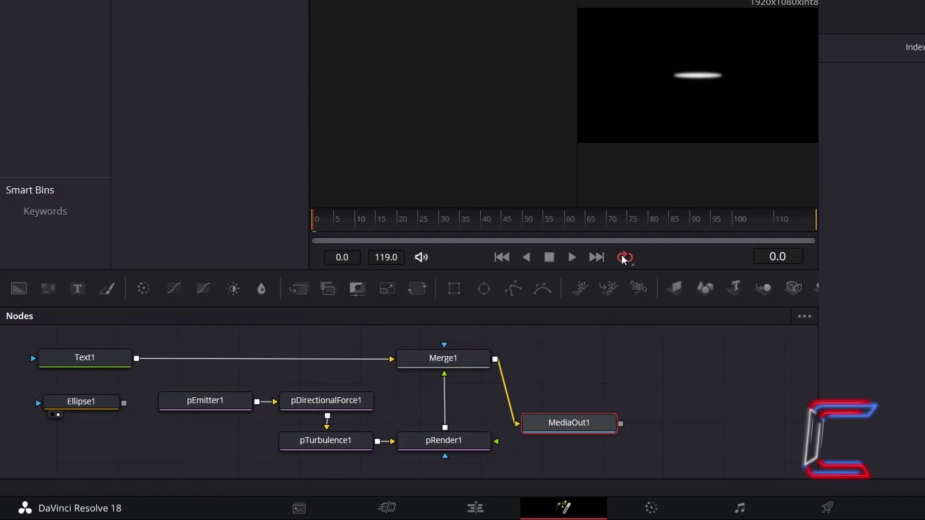
click(239, 408)
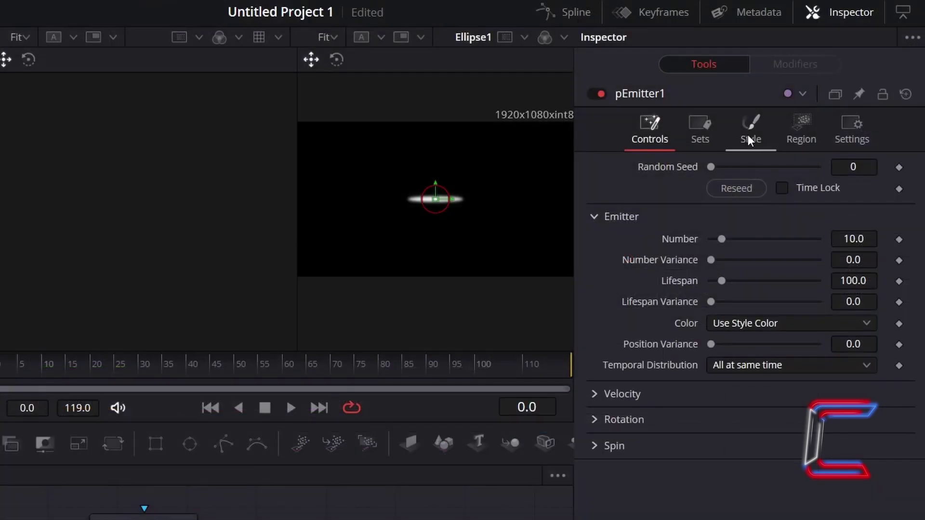
click(770, 120)
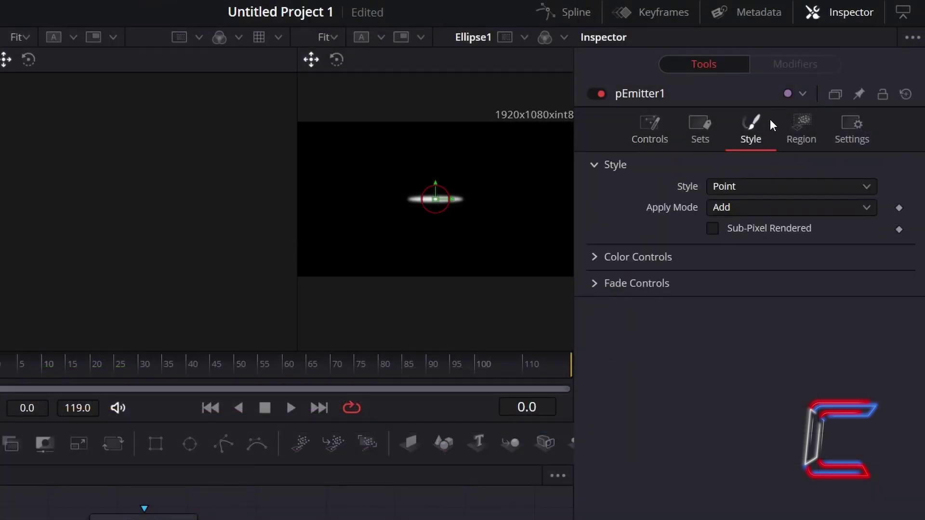
click(755, 185)
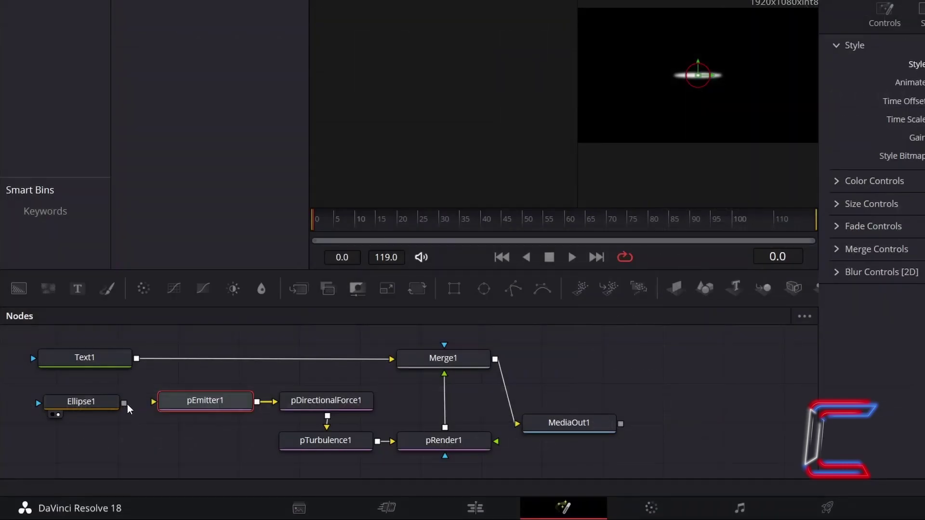
drag(124, 404, 153, 401)
mouse_move(538, 441)
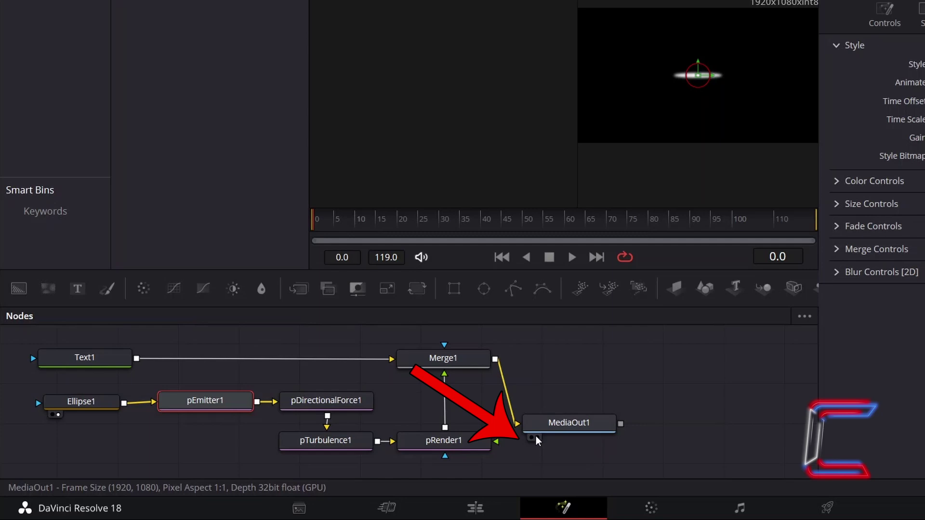
Step: View MediaOut1 and place the emitter at the 'c' edge (X offset -0.24479, Y -0.085)
click(538, 439)
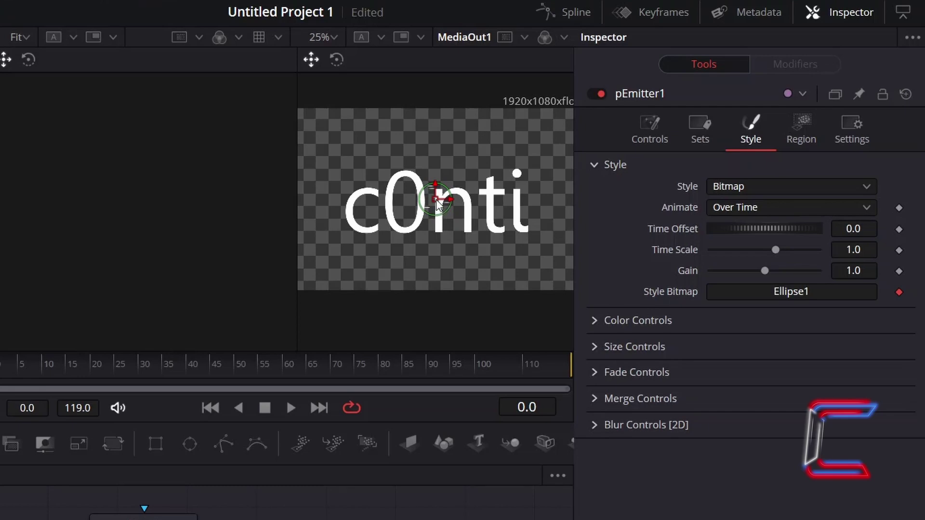
drag(437, 205, 443, 150)
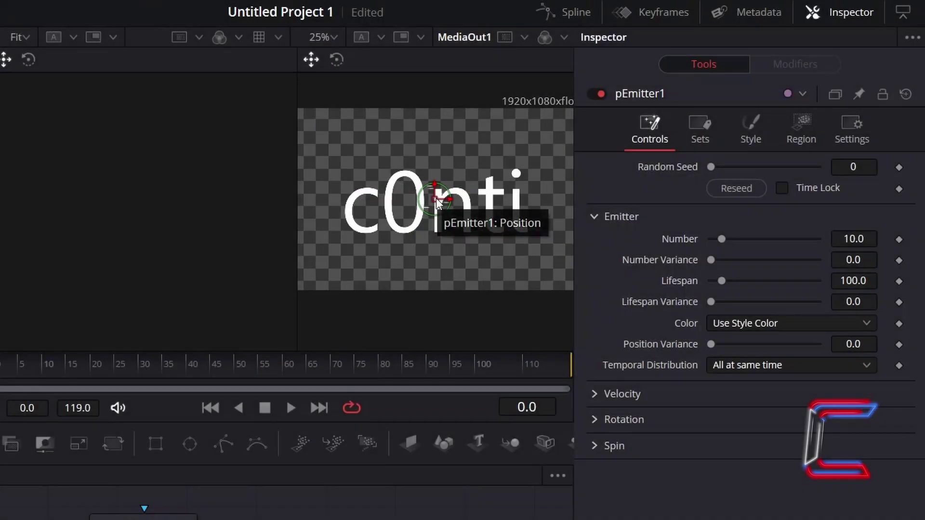
drag(436, 204, 354, 224)
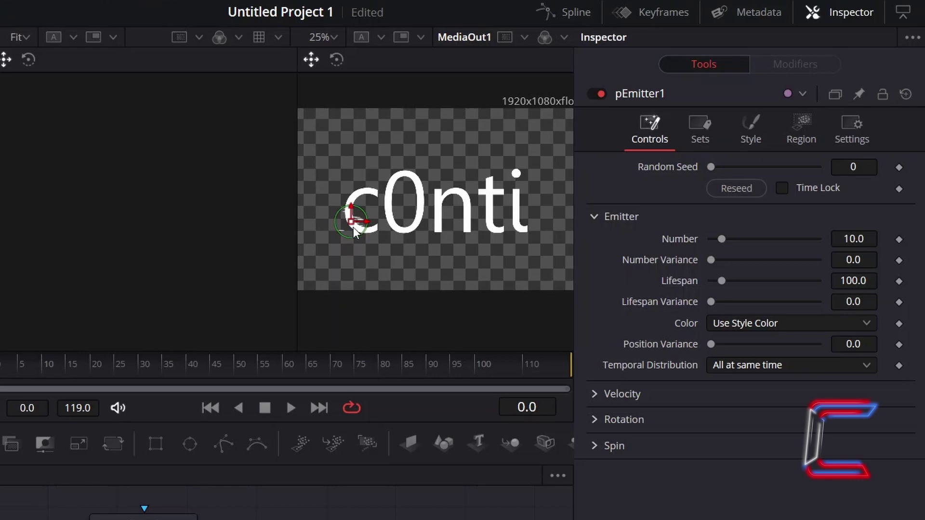
drag(354, 227, 358, 233)
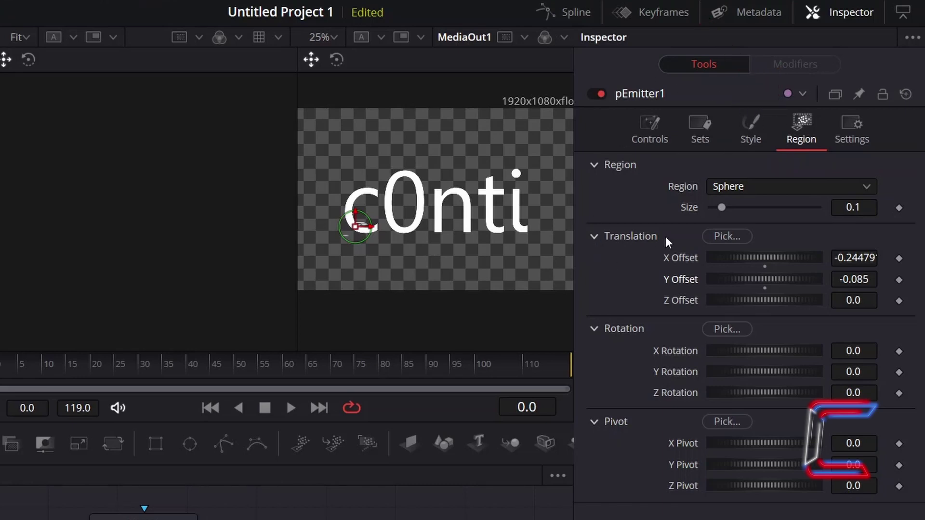
drag(862, 258, 857, 280)
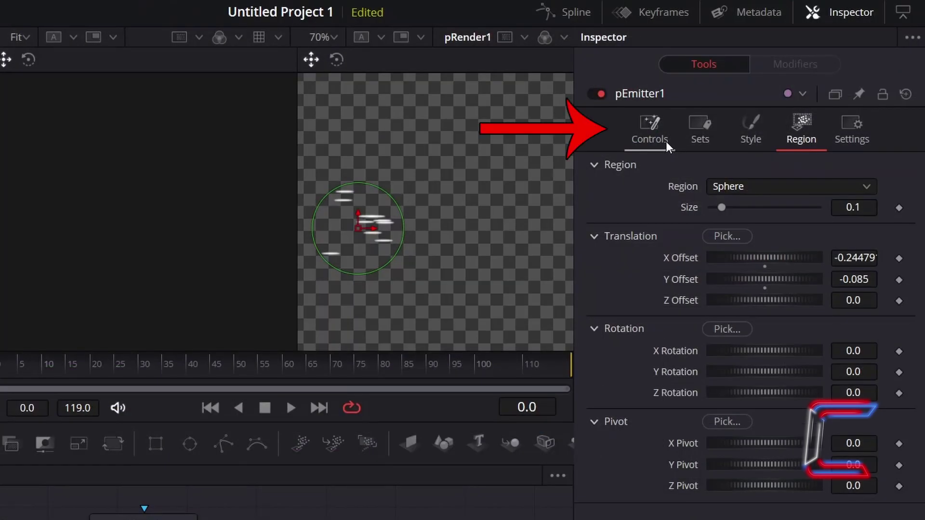
Step: Set pEmitter1's particle lifespan to 15 and velocity to 0.1
click(665, 140)
click(870, 283)
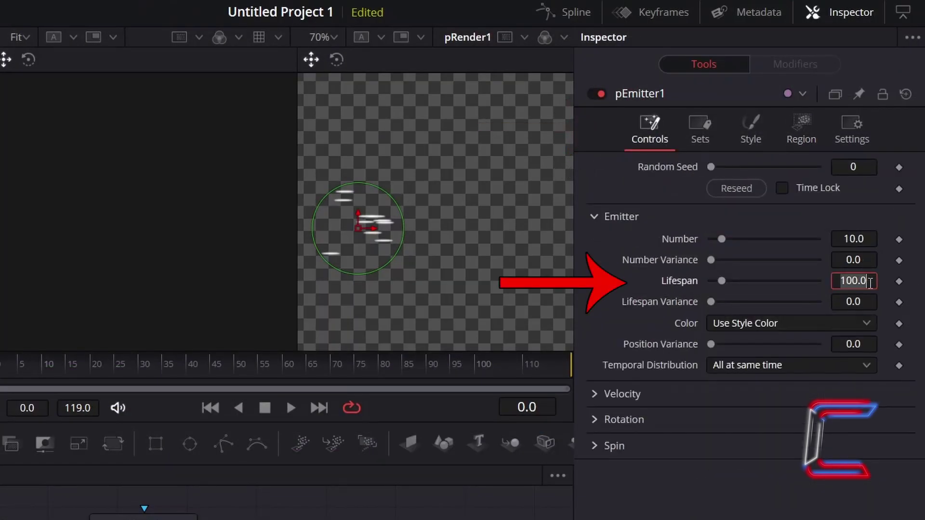
text(15)
key(Tab)
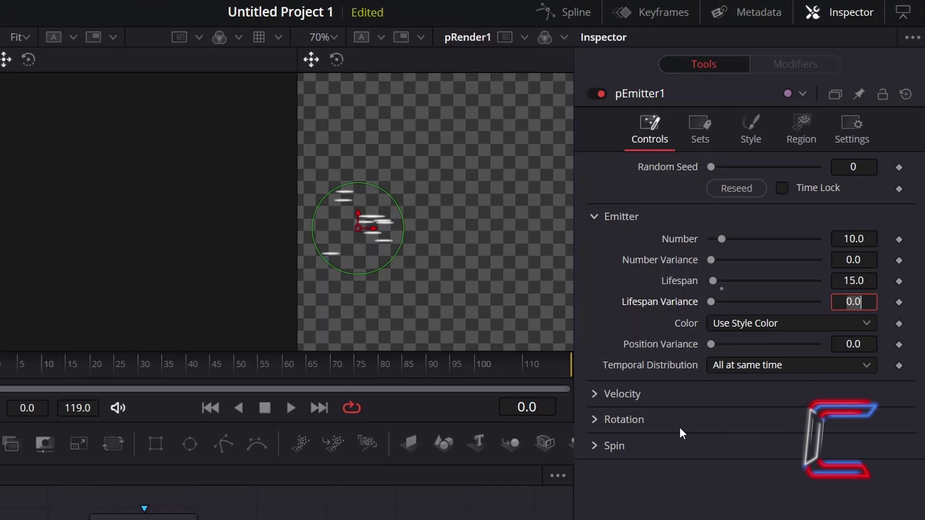
click(598, 398)
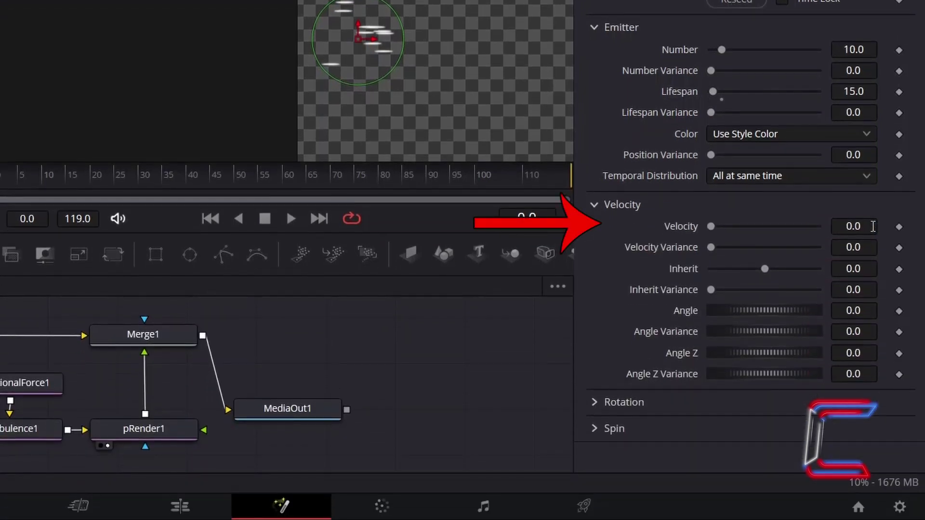
click(873, 227)
text(0.1)
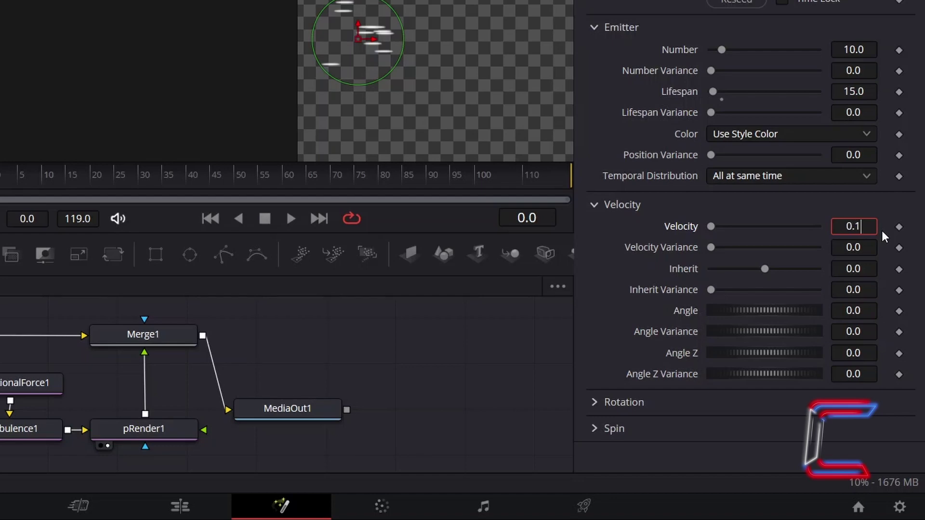
key(Tab)
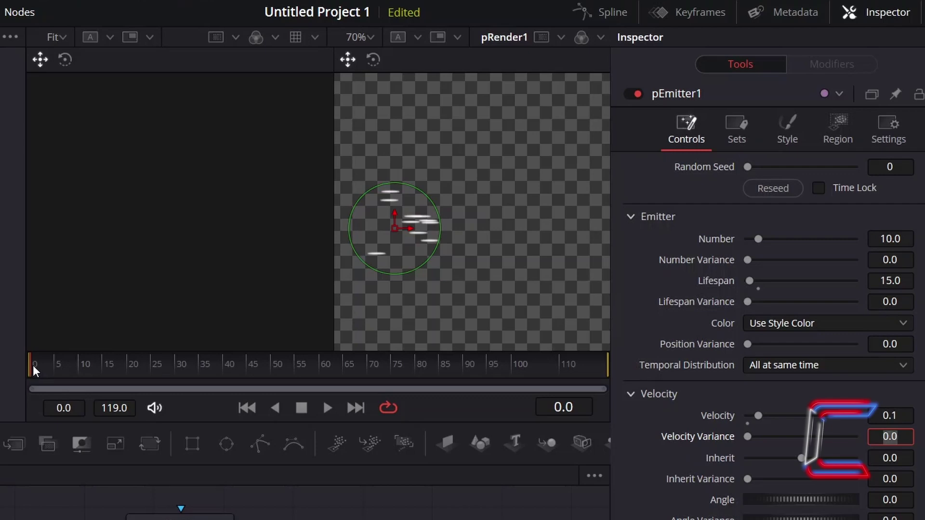
Step: Set the emission angle to 41.7 with an angle variance of 75
drag(33, 365, 70, 366)
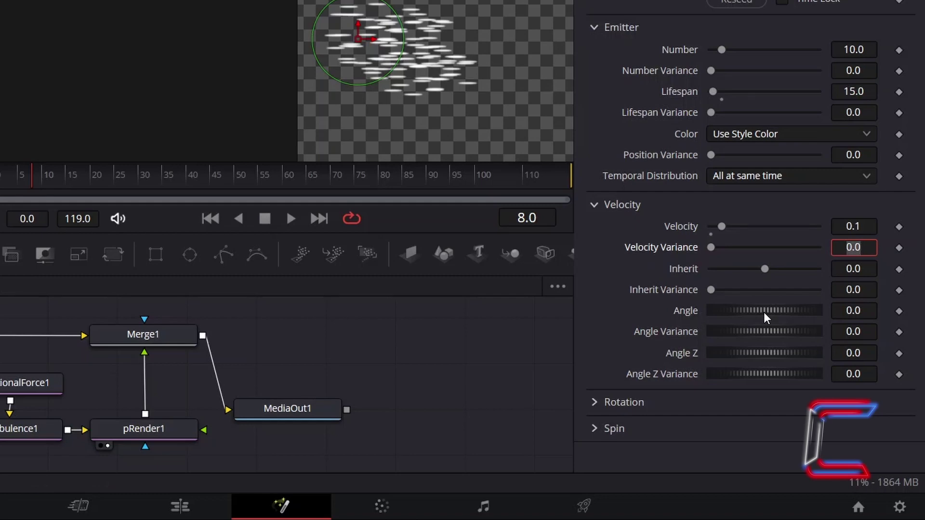
drag(764, 312, 777, 309)
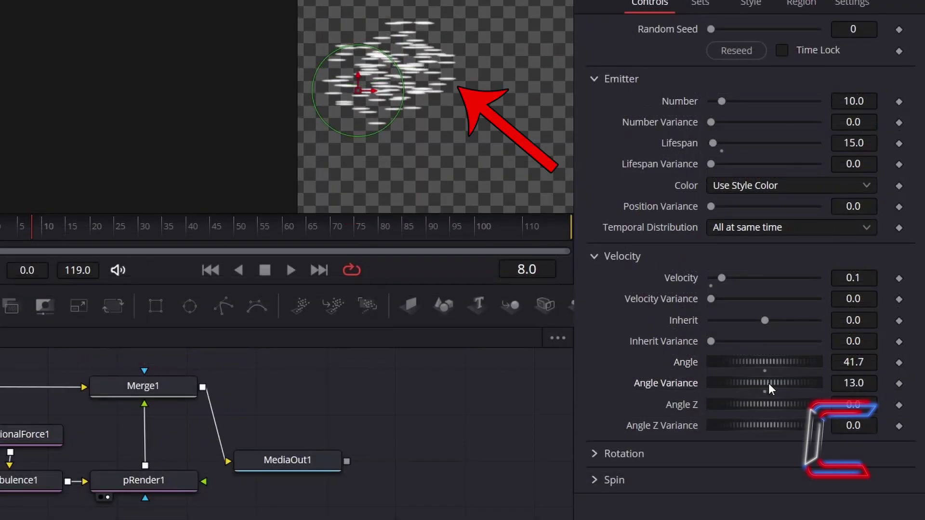
drag(768, 383, 793, 376)
click(875, 383)
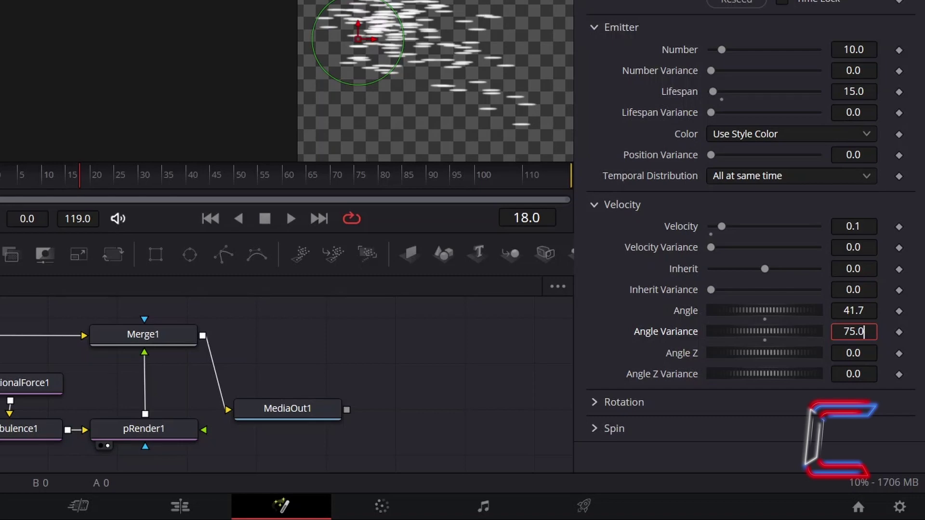
Step: Set the particle rotation mode to Rotation Relative to Motion
click(655, 399)
scroll(739, 415, down, 3)
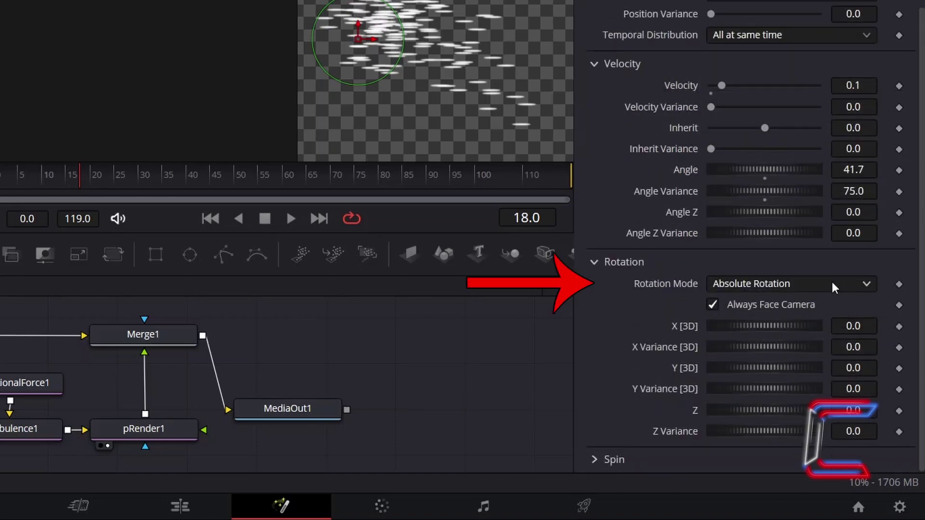
click(831, 282)
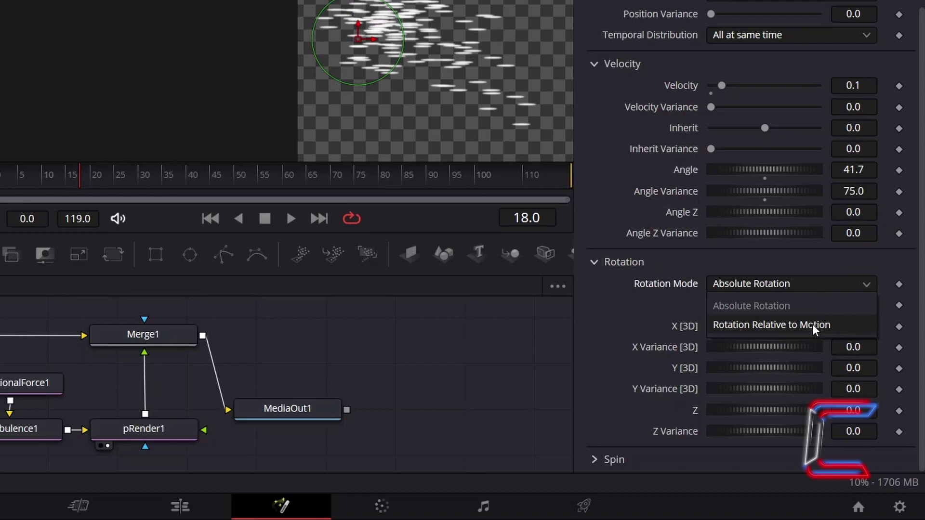
click(842, 325)
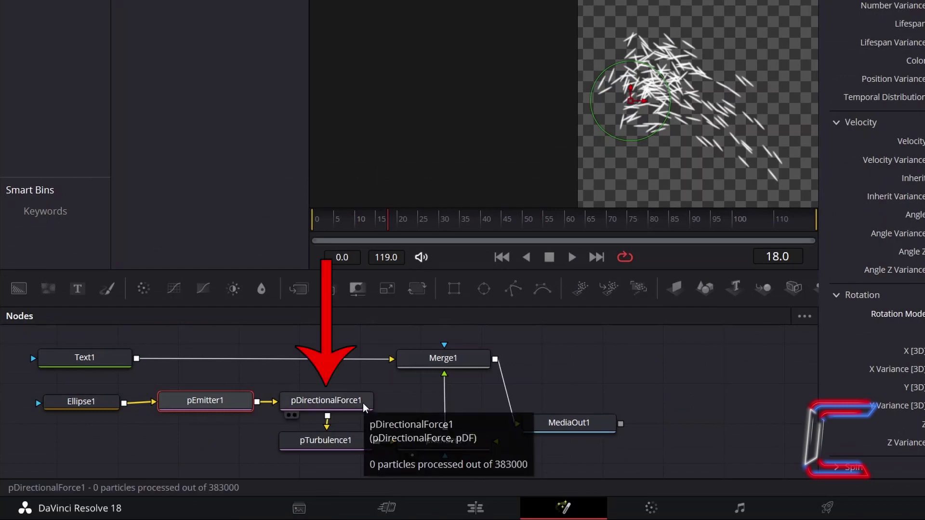
Step: Slightly adjust pDirectionalForce1's Direction so the sparks drift at a different angle
click(364, 407)
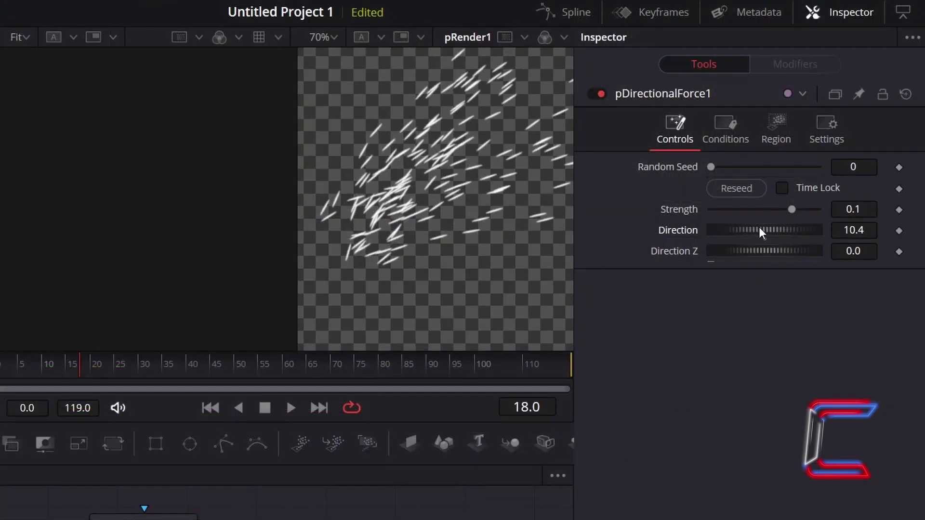
drag(759, 227, 755, 226)
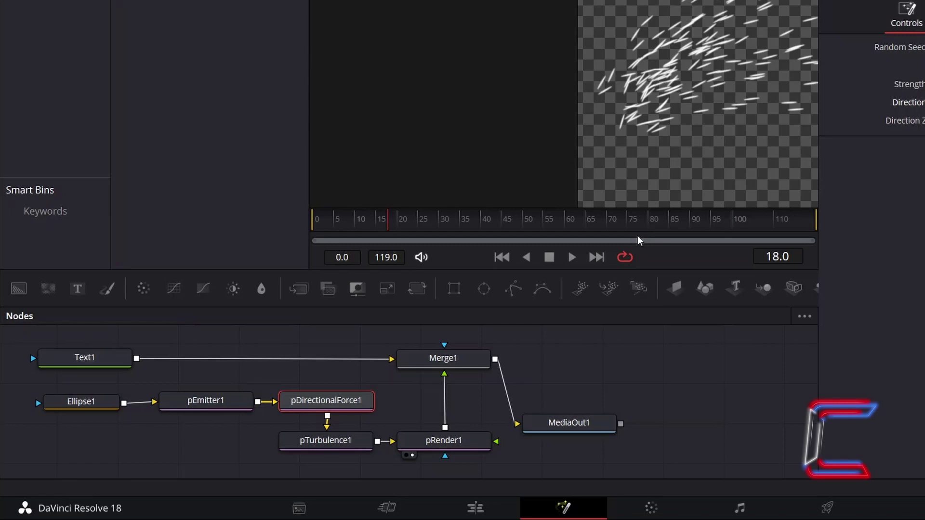
Step: In pEmitter1's Style settings, set particle fade-in to 0.1 and fade-out to 0.9
mouse_move(234, 413)
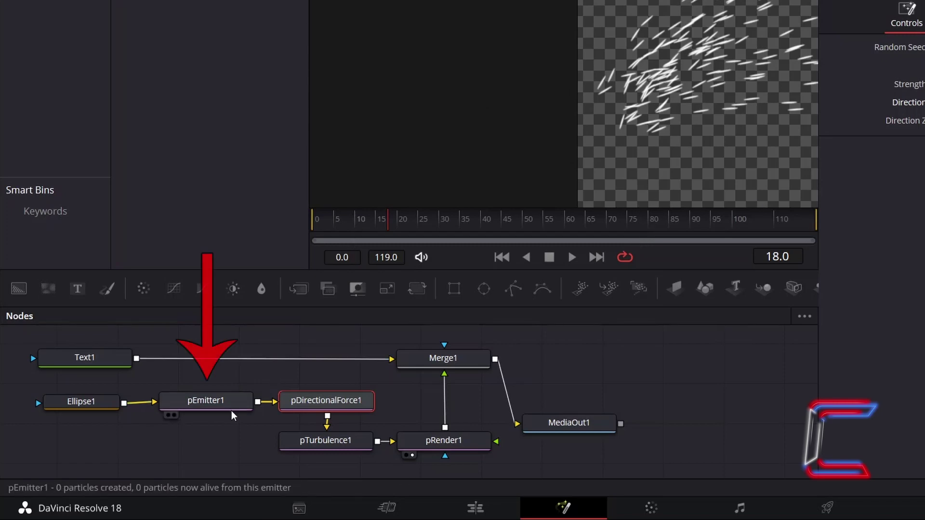
click(234, 414)
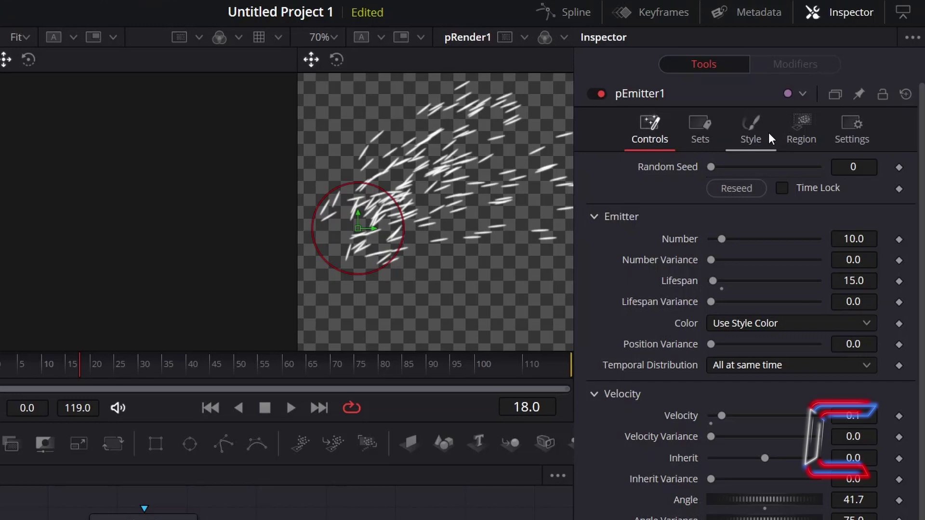
click(765, 133)
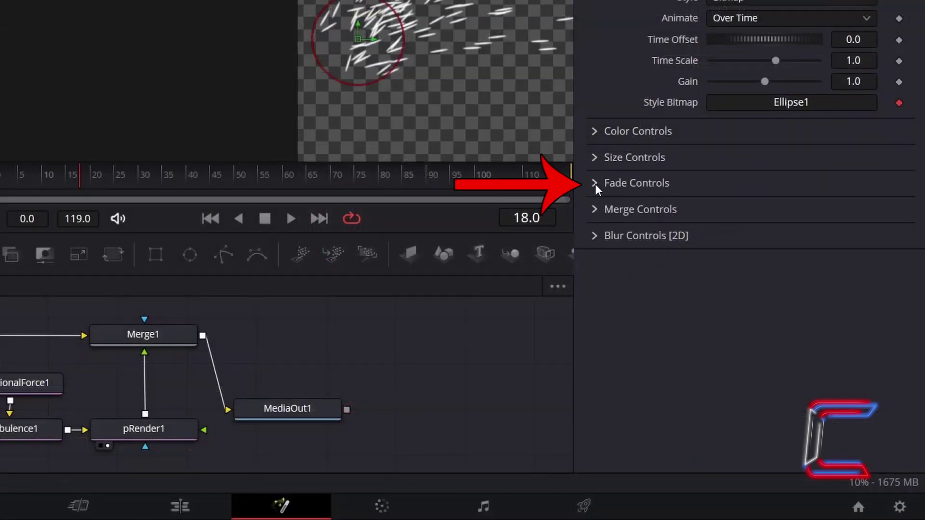
click(595, 184)
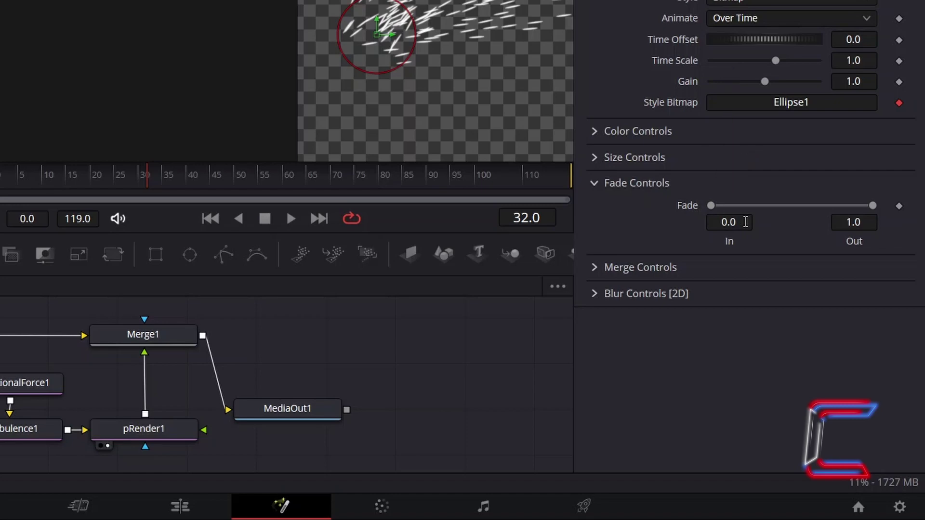
click(746, 222)
key(BackSpace)
text(1)
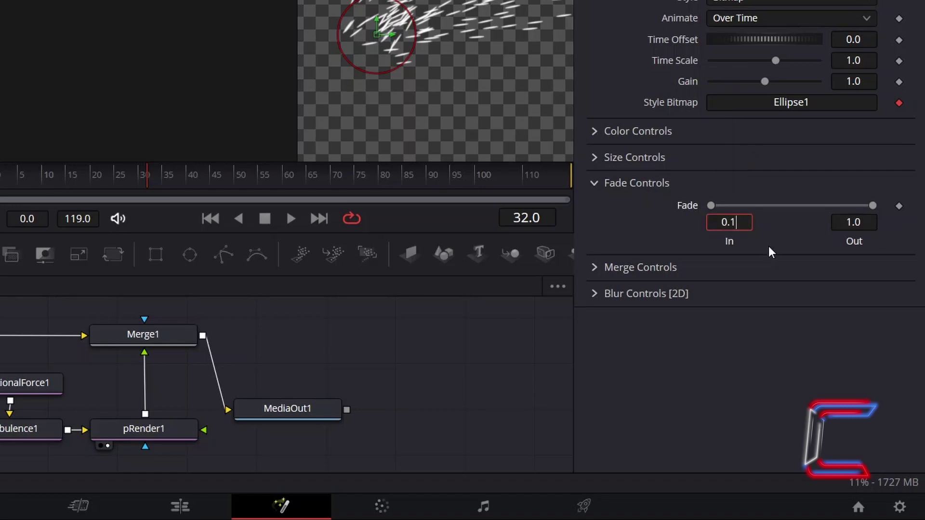
key(Tab)
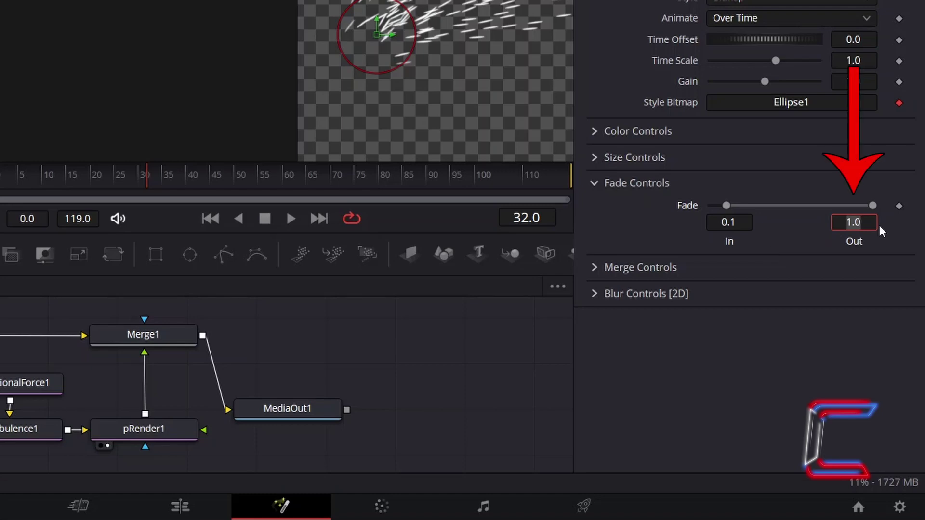
text(0.9)
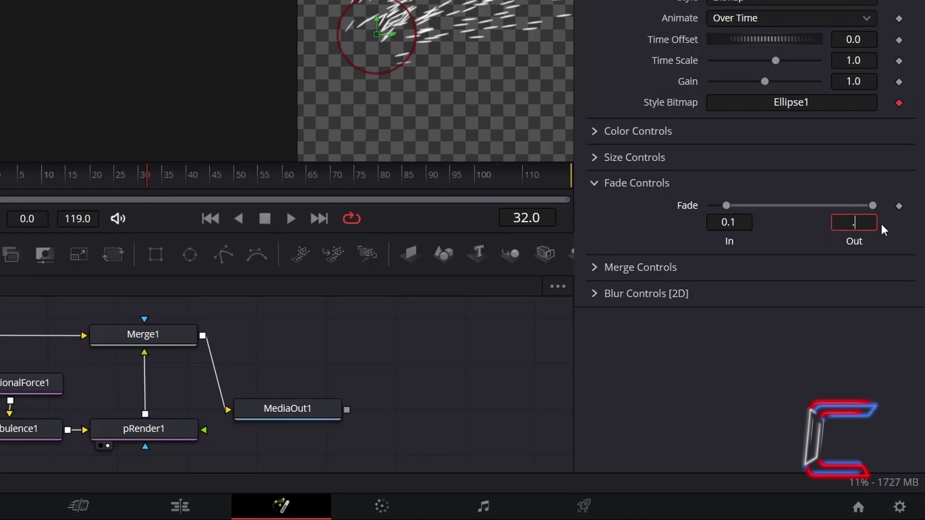
key(Tab)
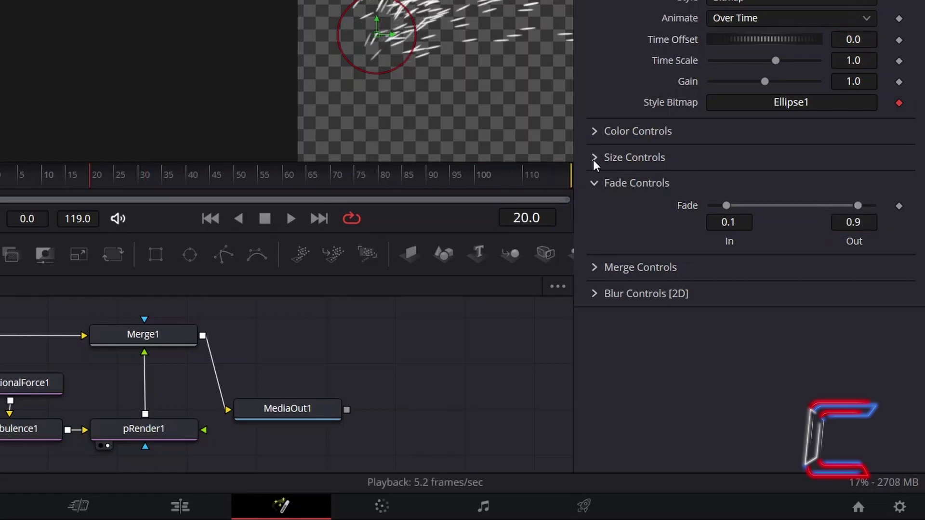
Step: Give the particles a size variance of 0.02 and taper Size Over Life downward
click(593, 159)
scroll(904, 266, down, 2)
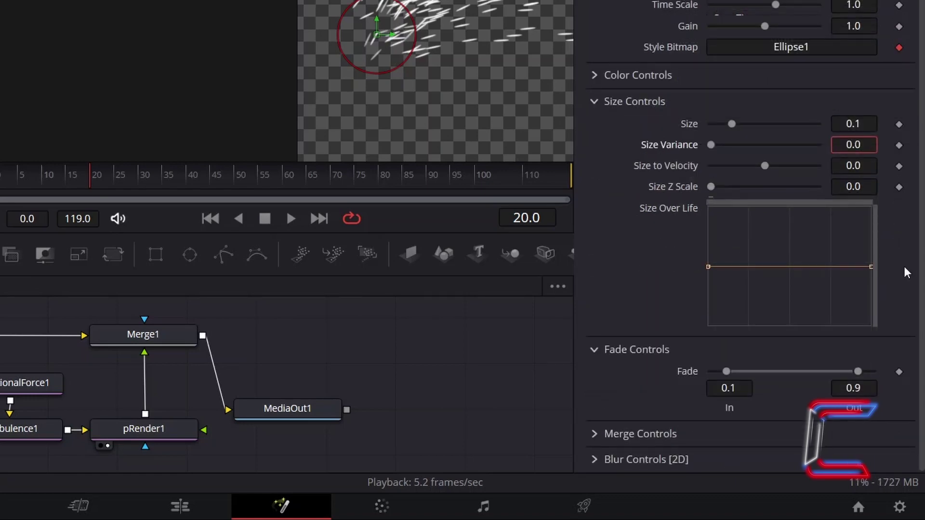
text(2)
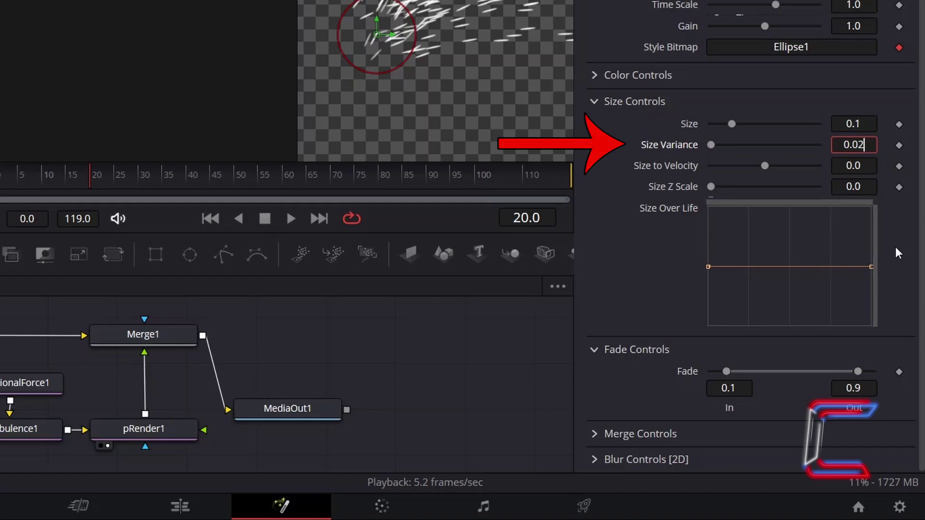
key(Return)
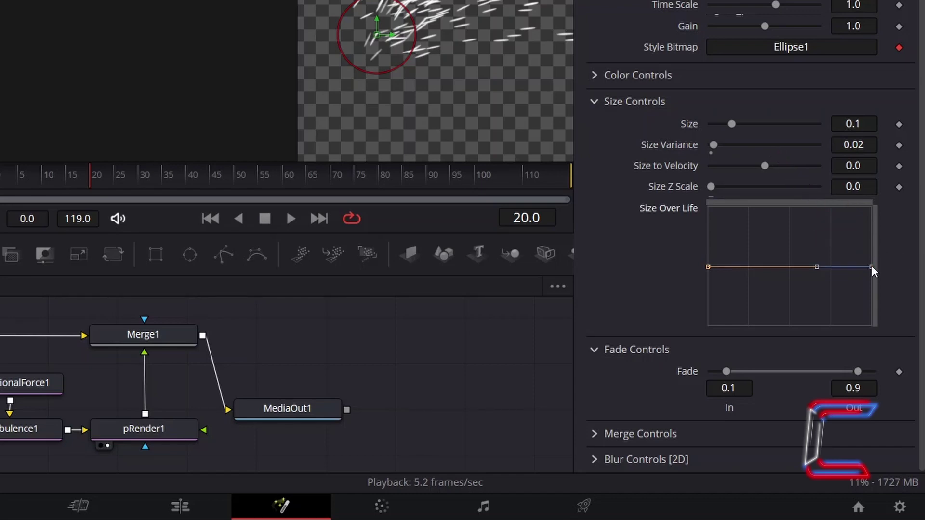
drag(872, 267, 871, 279)
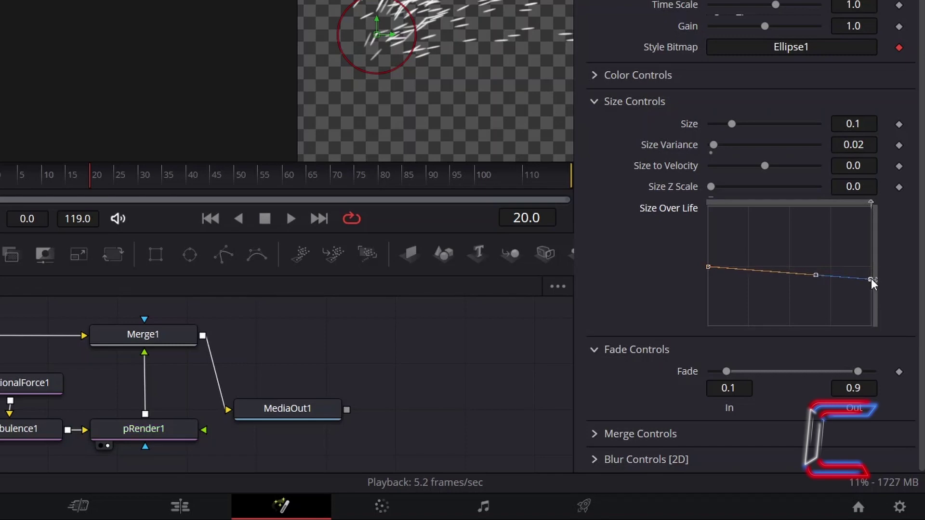
Step: Set the first Color Over Life stop to cream #fffcd7 at position 0.2
click(606, 76)
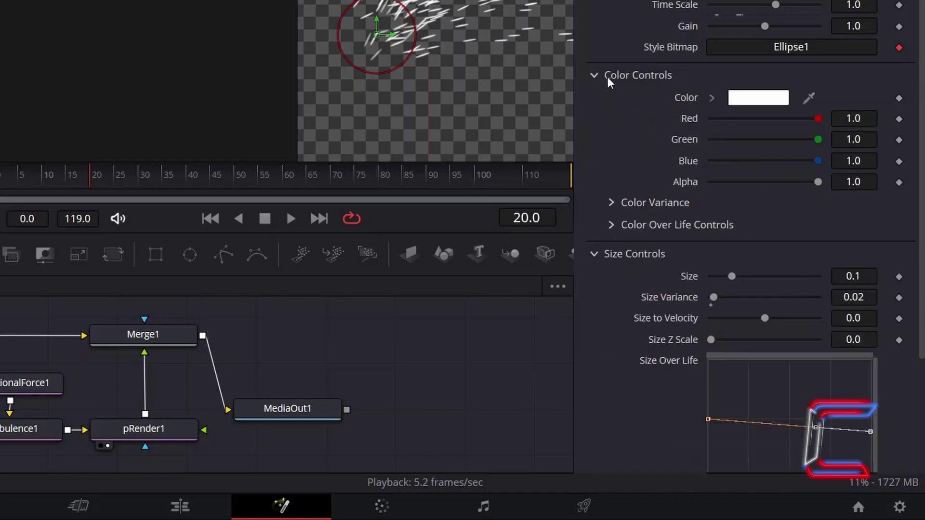
click(614, 224)
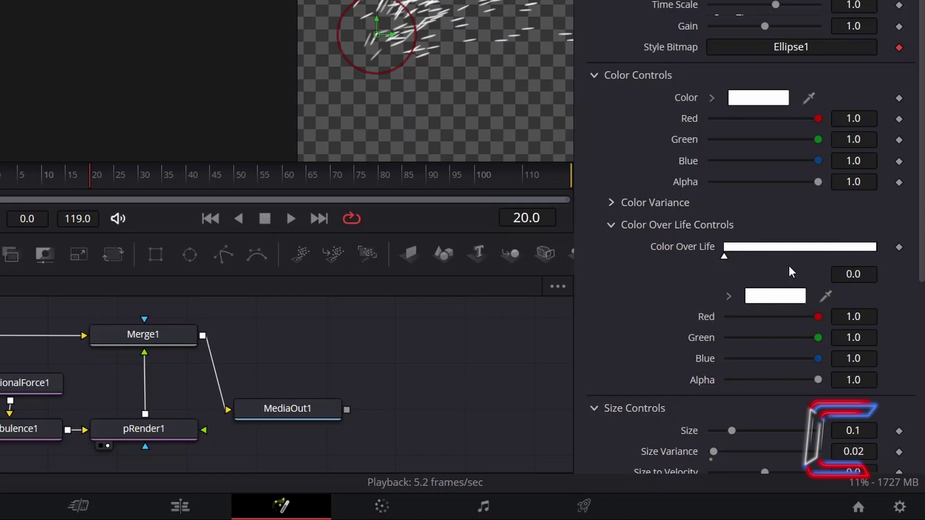
click(781, 299)
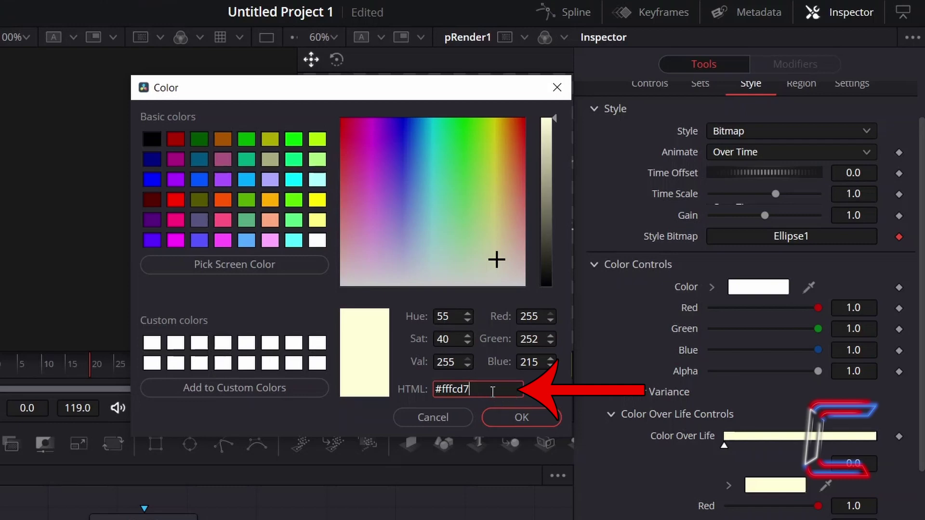
click(542, 418)
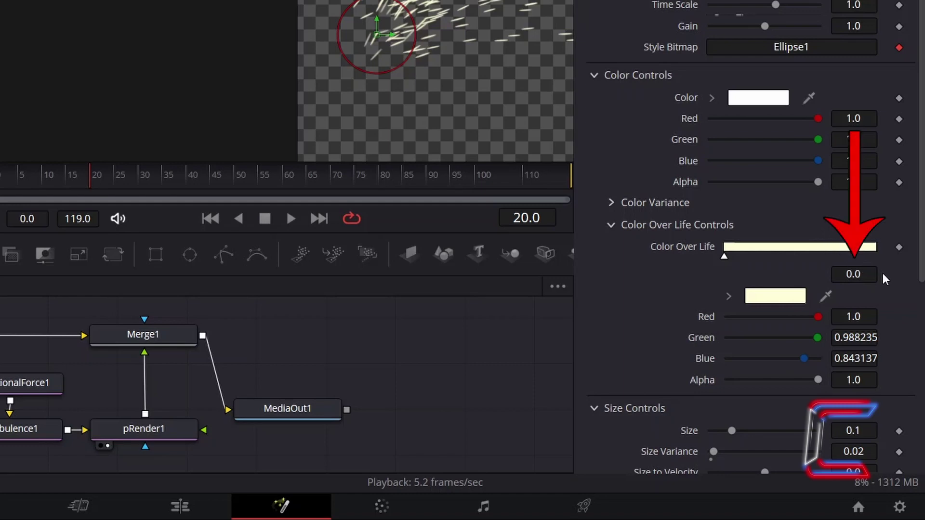
click(869, 274)
text(0.2)
key(Tab)
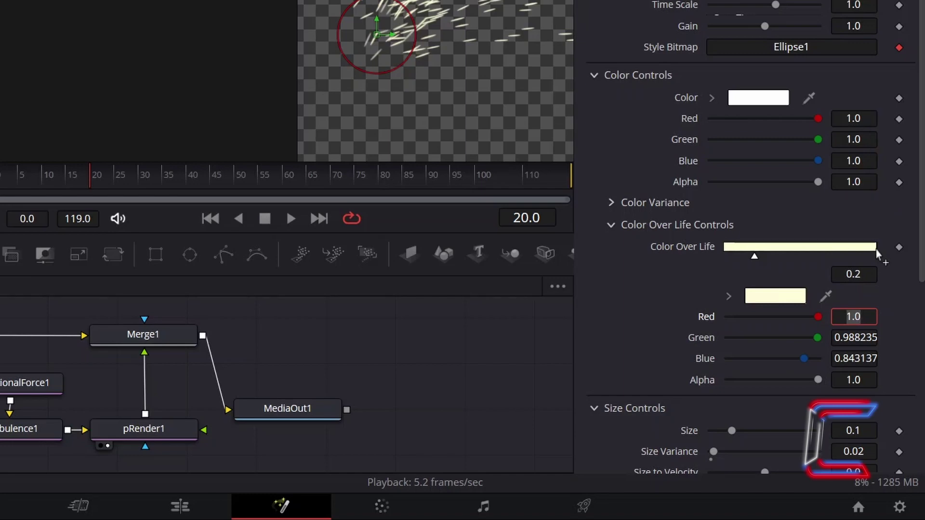
Step: Add an end stop to the gradient coloured orange-red #c9542d
click(875, 255)
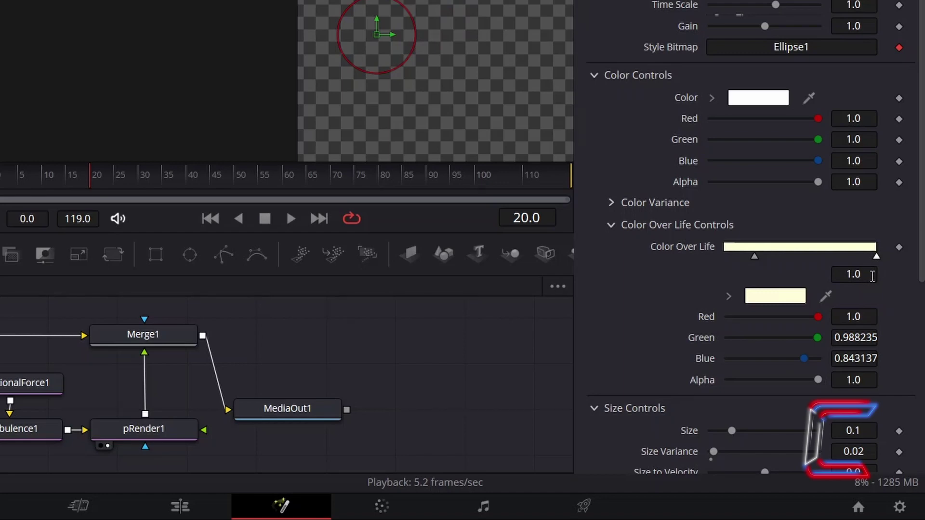
click(779, 297)
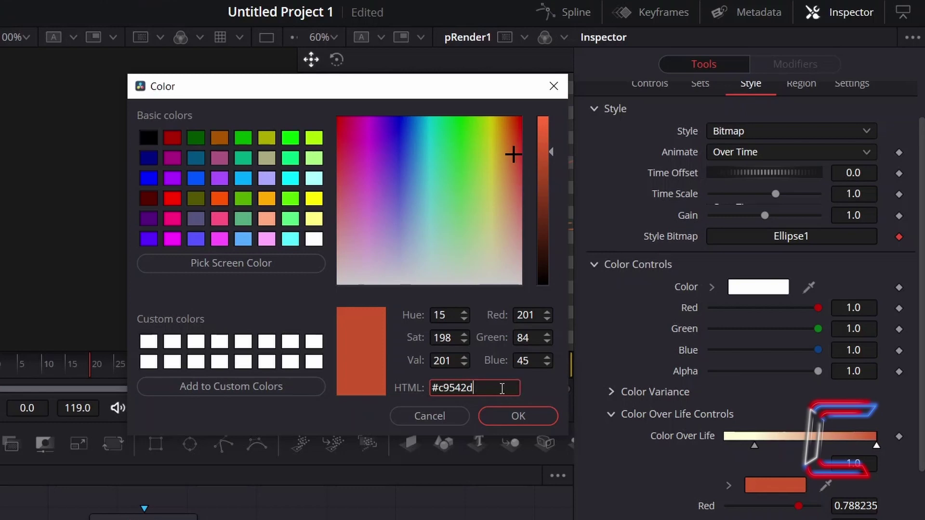
click(545, 418)
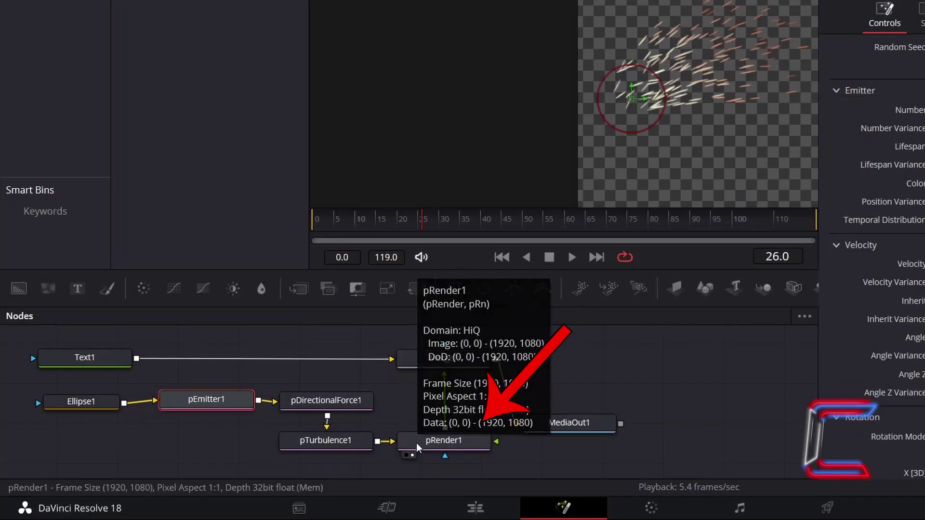
Step: Insert a Glow node right after pRender1, ahead of Merge1
click(432, 438)
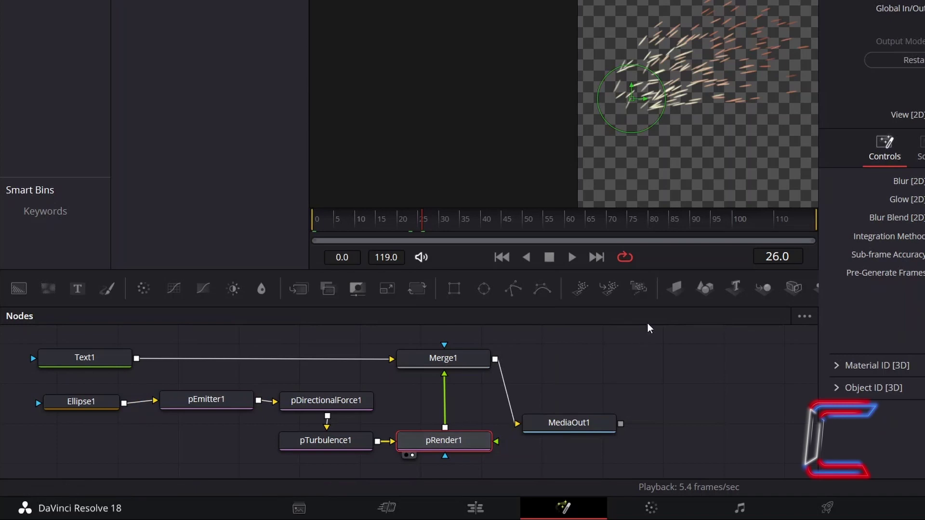
key(shift+space)
text(Glow)
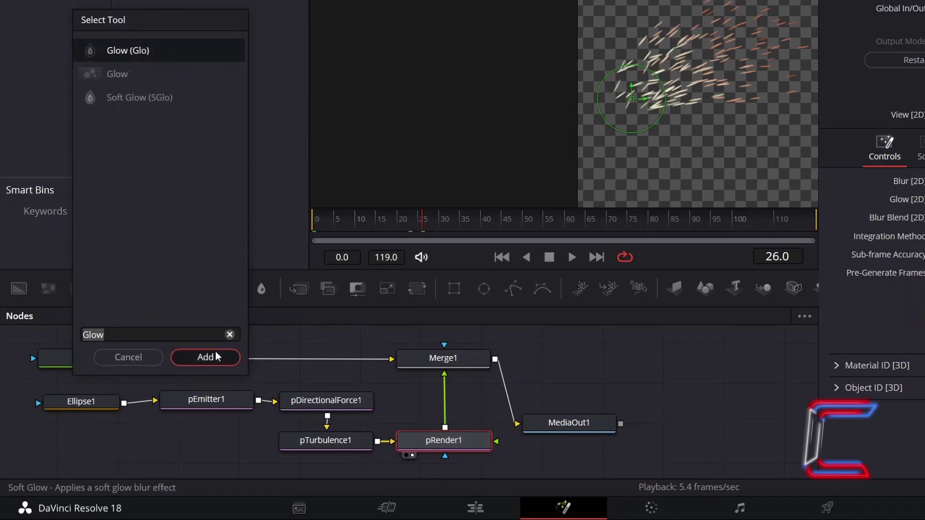
click(213, 357)
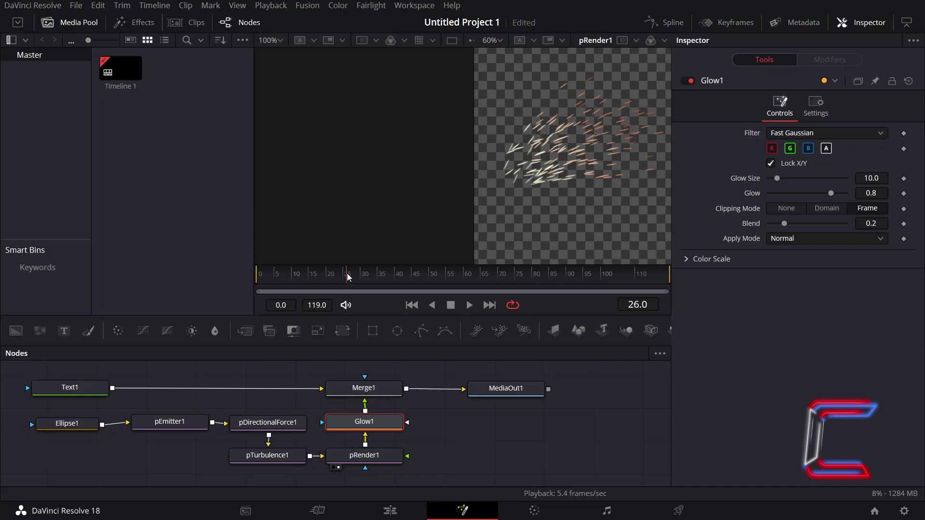
Step: At frame 0, keyframe Glow Size and Glow, with Glow set to 0.9
drag(347, 276, 246, 284)
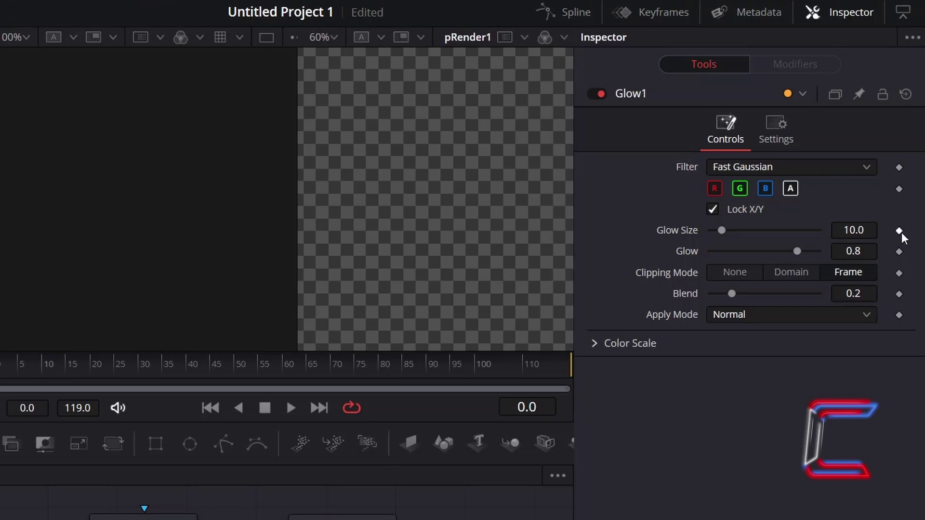
click(899, 231)
click(900, 250)
click(869, 250)
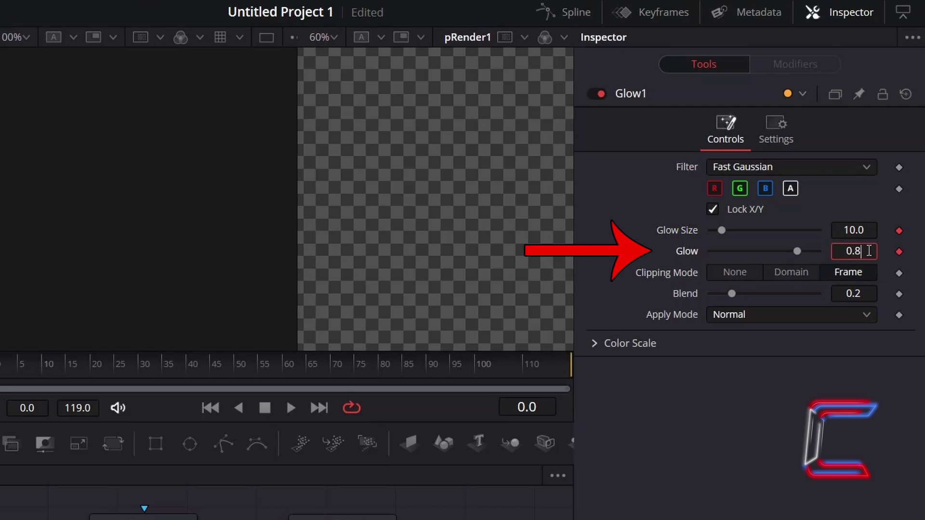
text(9)
key(Tab)
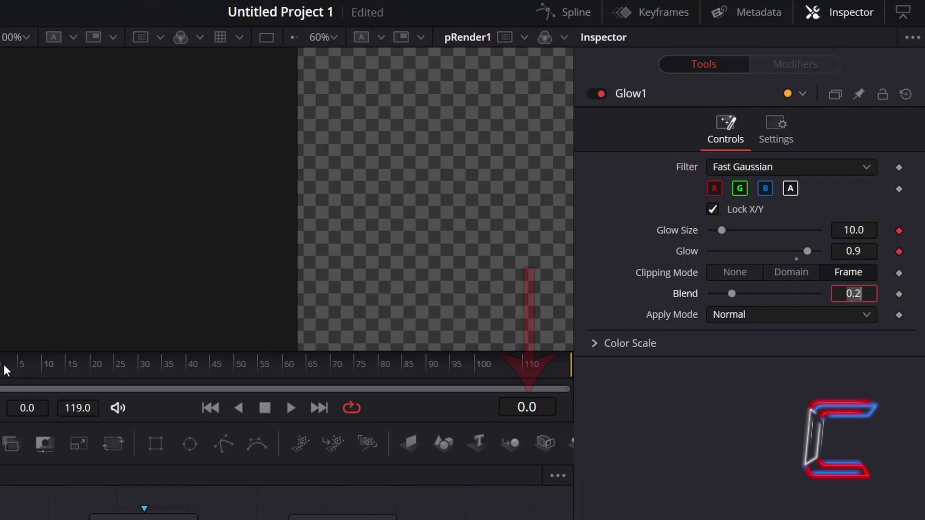
Step: At frame 24, set the Glow amount to 0.982 and view the MediaOut1 composite
drag(6, 370, 111, 377)
click(871, 252)
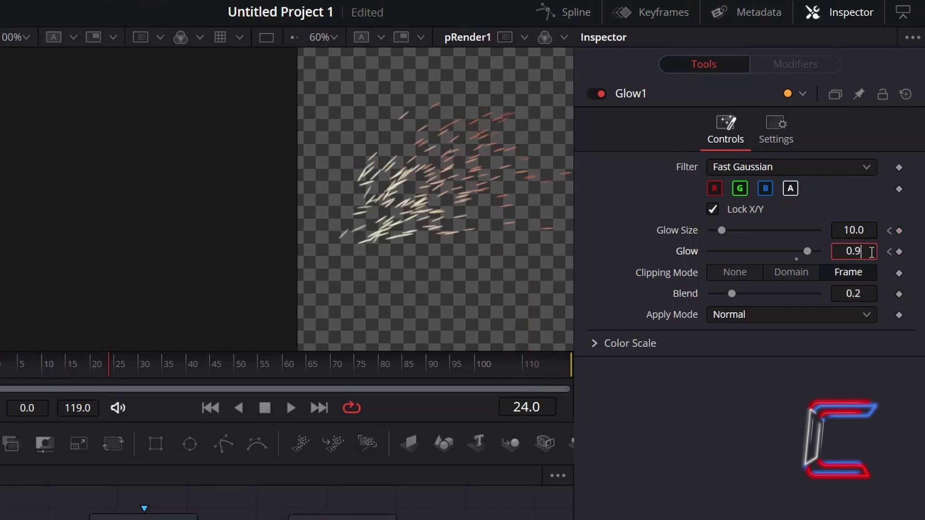
text(82)
key(Tab)
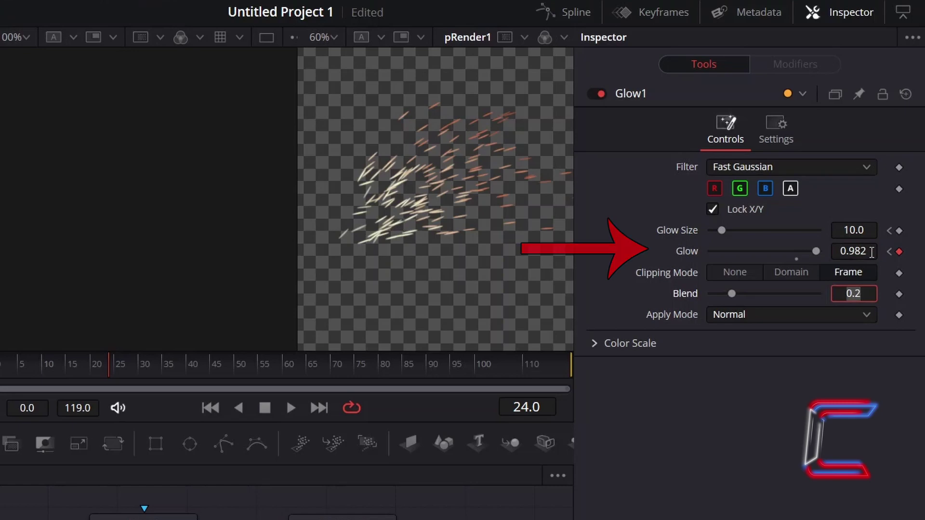
key(2)
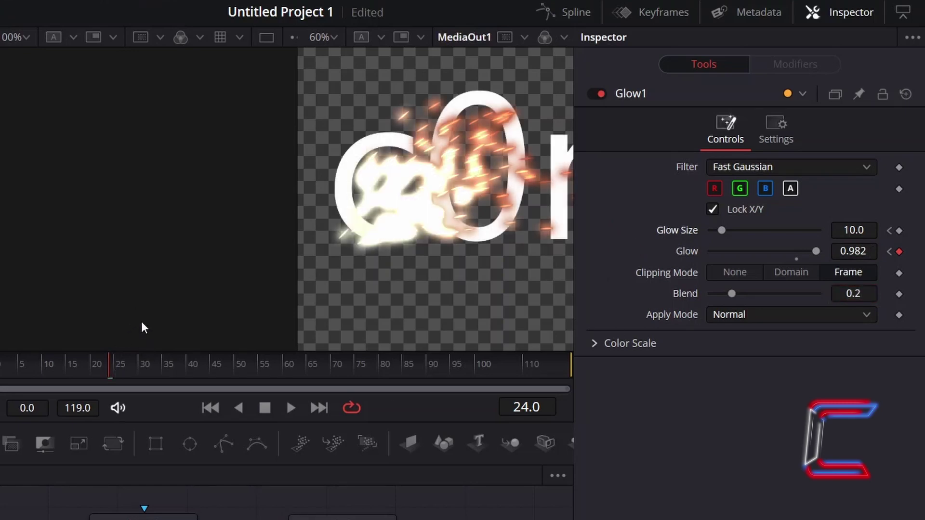
Step: At frame 30, set Glow back to 0.9 and Glow Size to 15
click(138, 370)
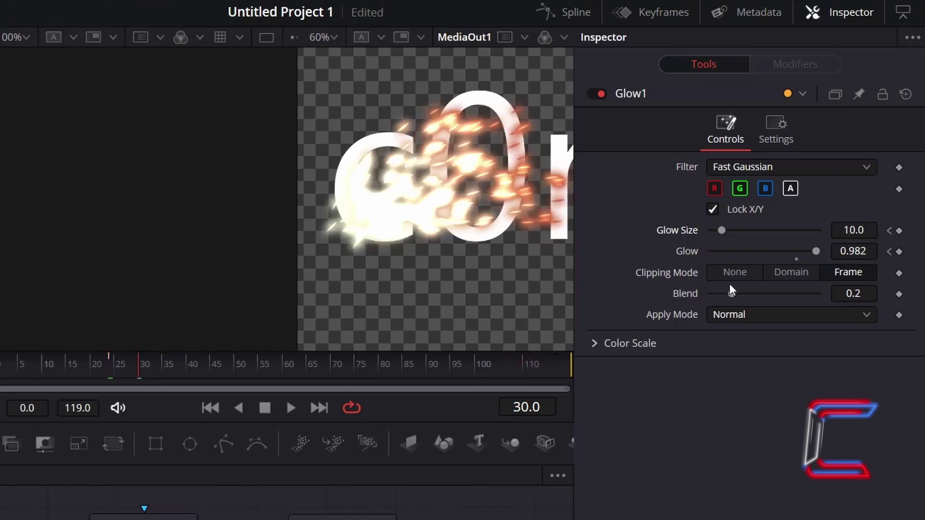
click(873, 252)
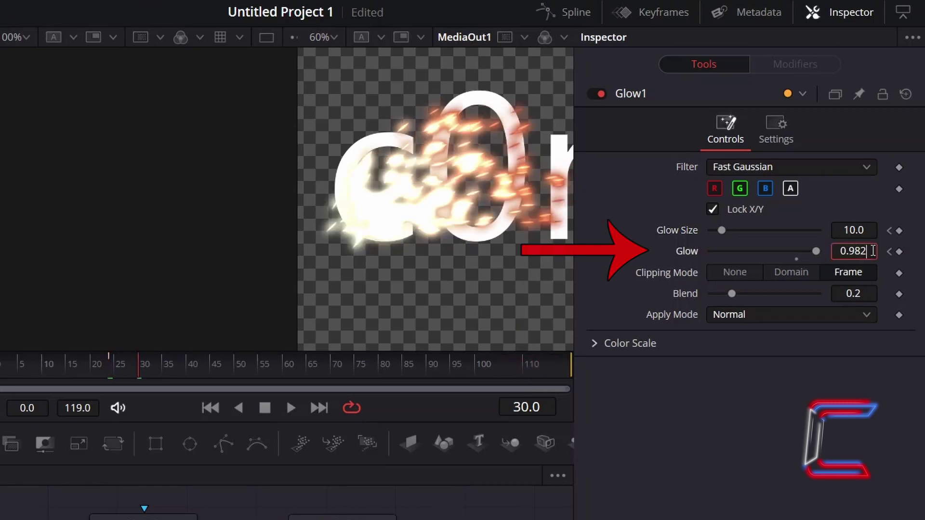
key(BackSpace)
key(BackSpace)
key(Tab)
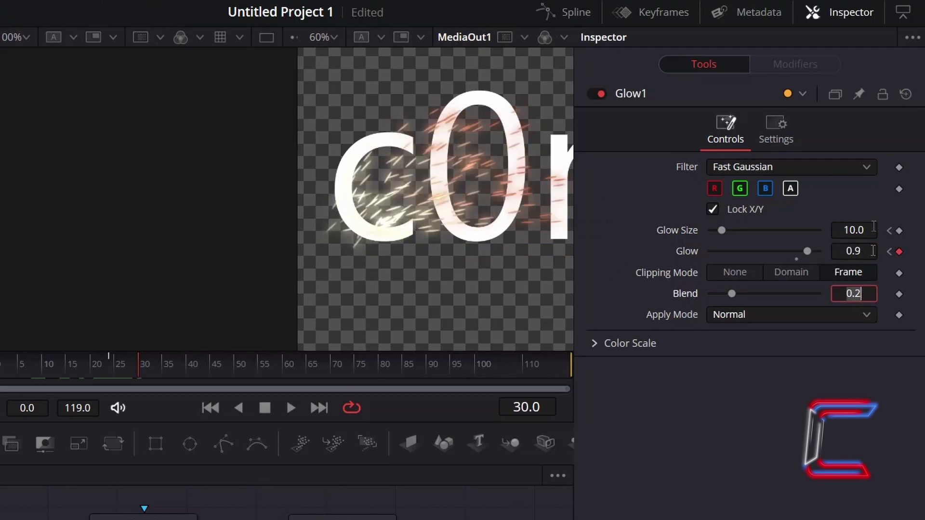
click(873, 230)
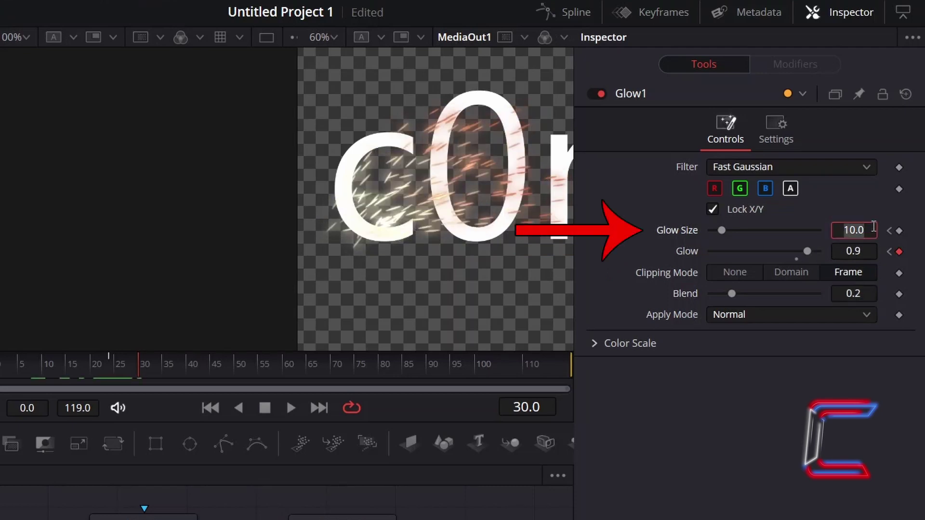
text(15)
key(Tab)
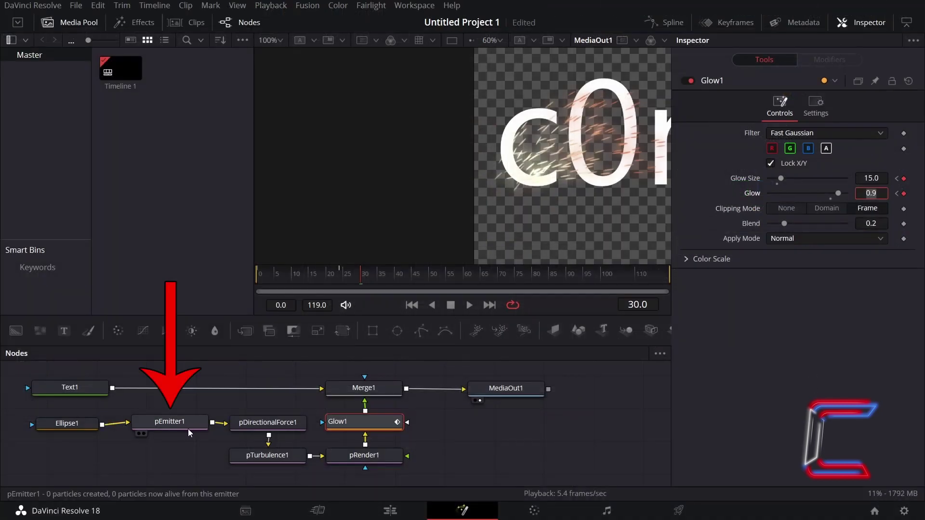
Step: Keyframe pEmitter1's particle Number at 0 on frames 0 and 24
click(180, 429)
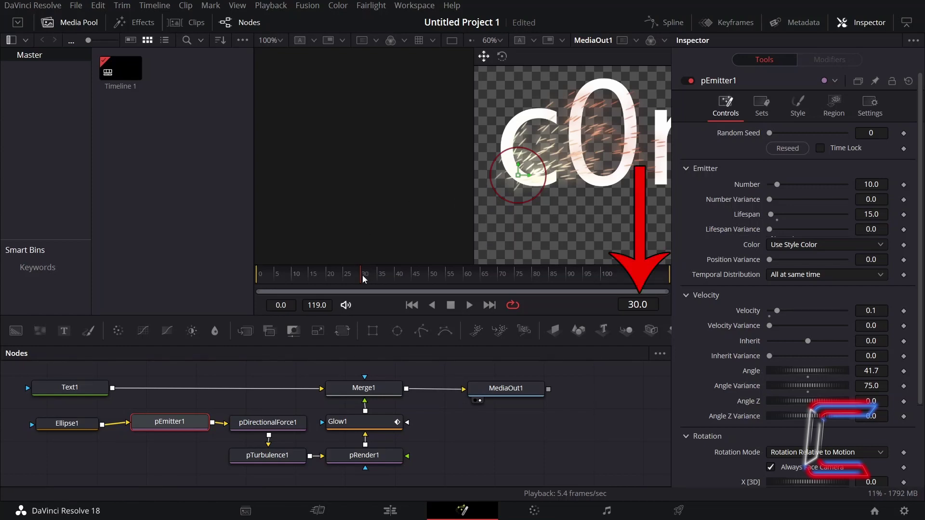
drag(364, 279, 222, 256)
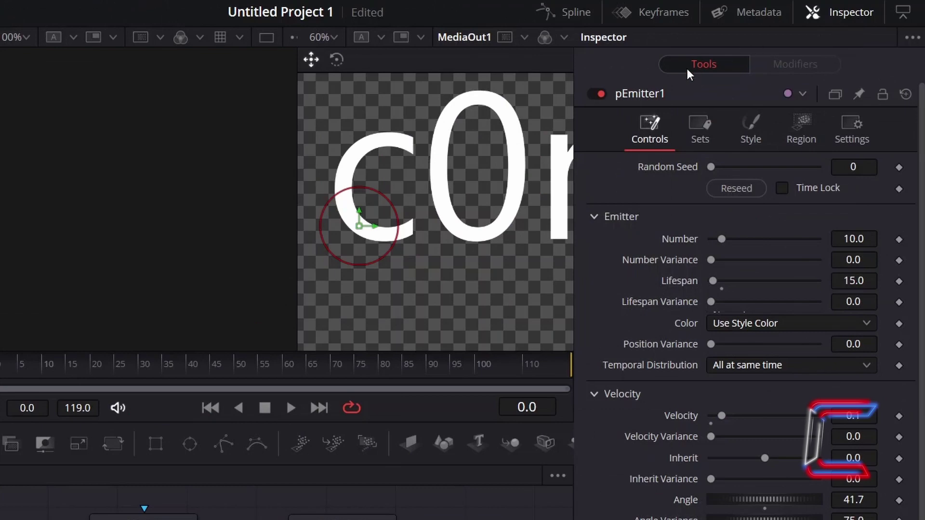
click(899, 240)
click(870, 238)
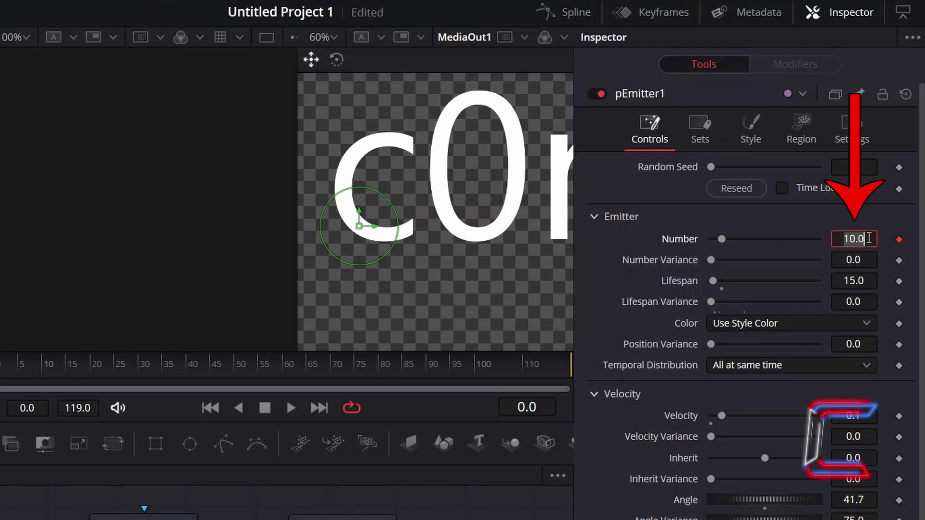
text(0)
key(Tab)
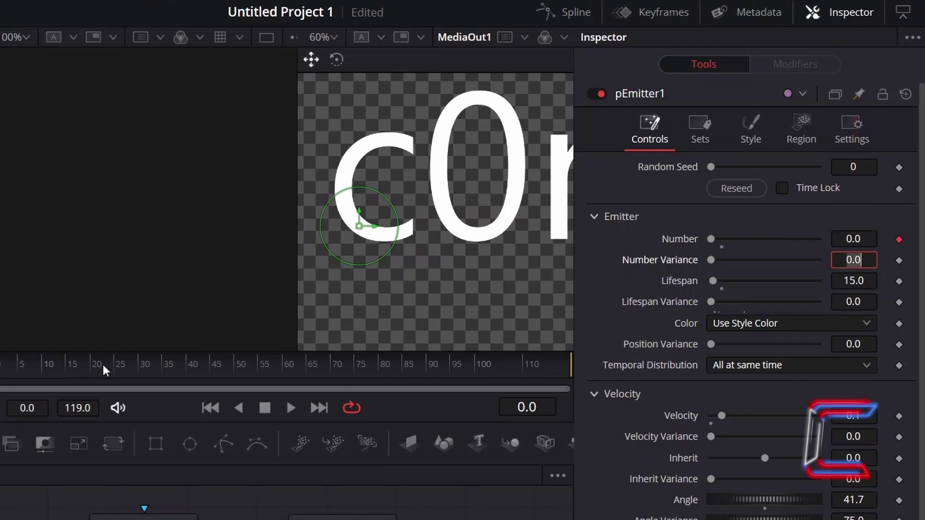
click(110, 374)
click(898, 240)
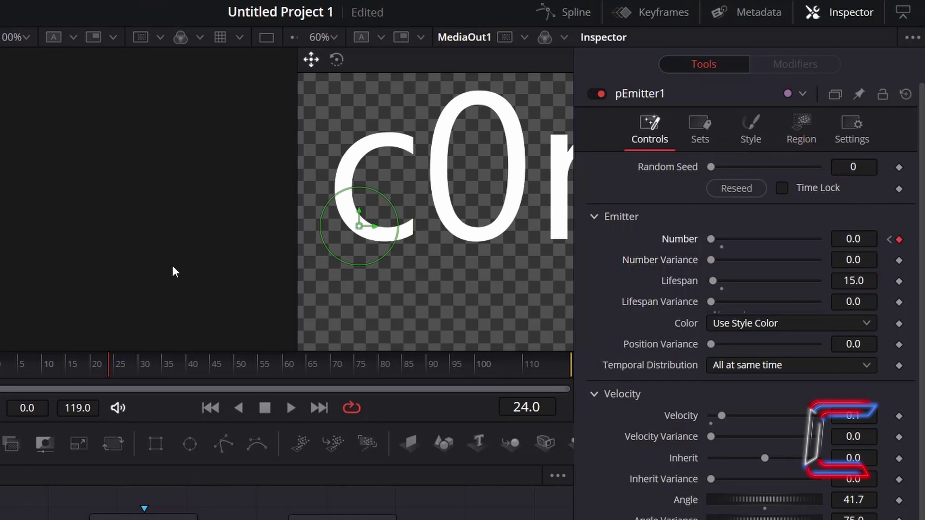
Step: Keyframe particle Number at 10 on frames 25 and 30
click(533, 408)
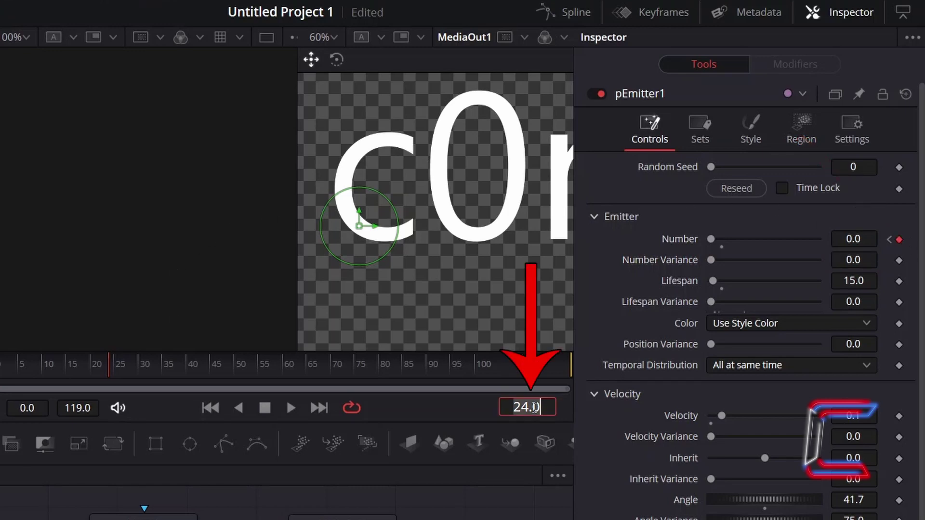
text(25)
key(Return)
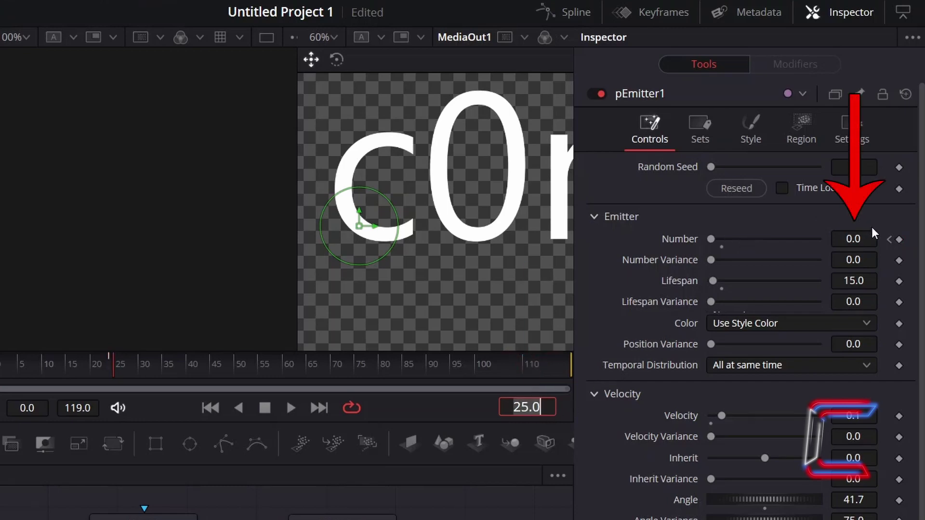
click(866, 239)
text(10)
key(Tab)
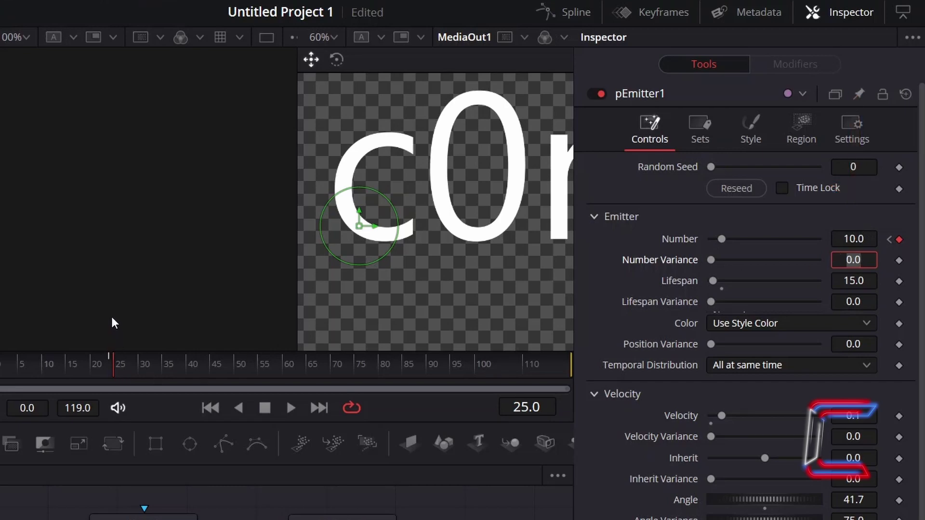
click(139, 377)
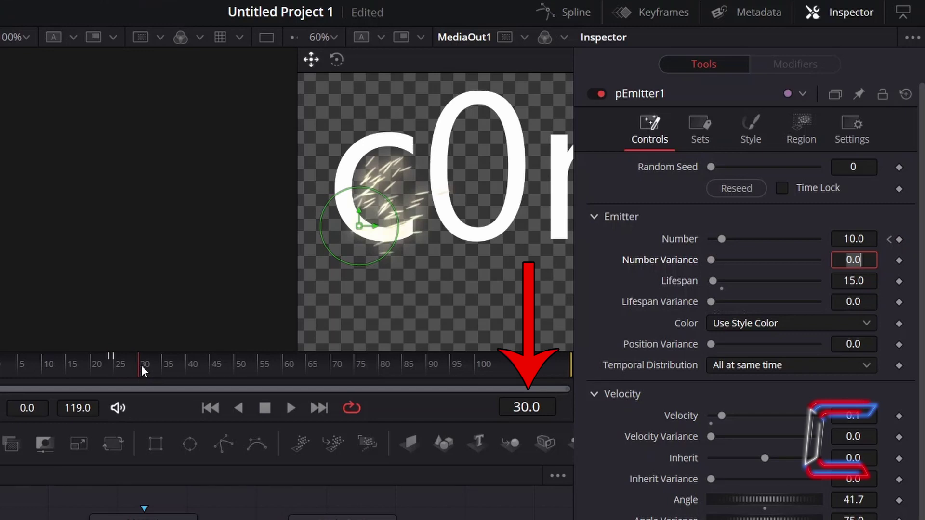
key(Left)
click(139, 376)
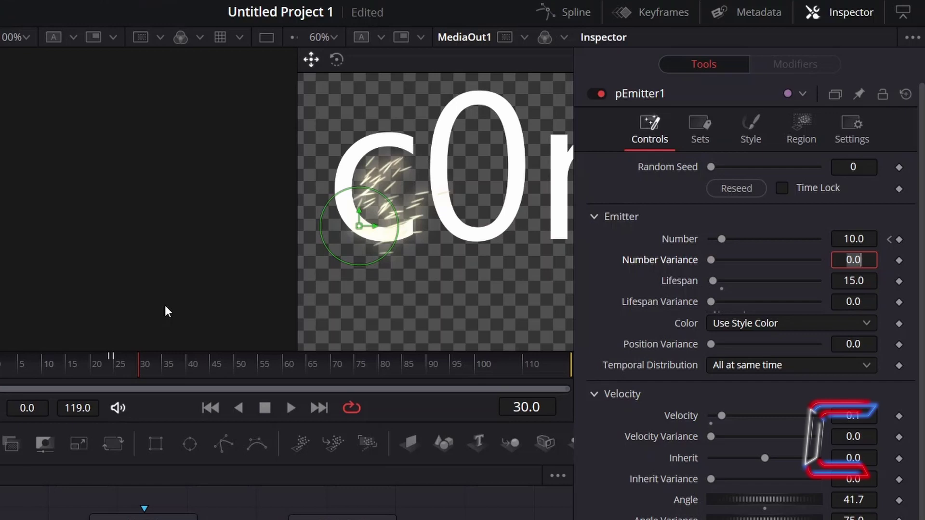
click(900, 240)
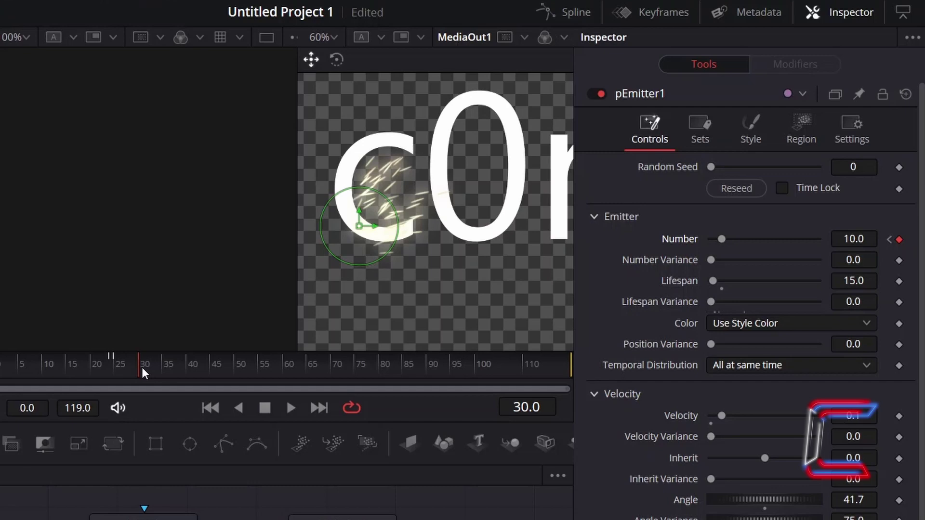
Step: Set particle Number back to 0 at frame 31 to stop emission
click(141, 374)
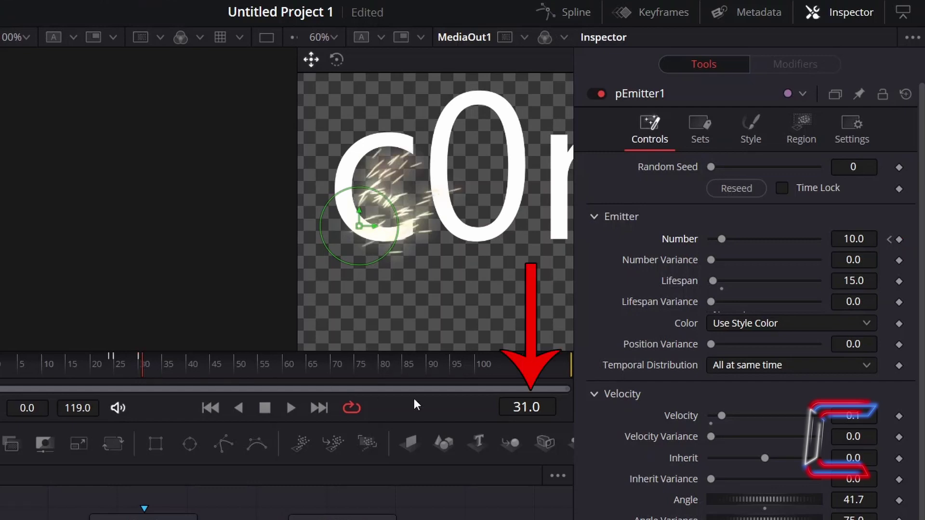
click(874, 236)
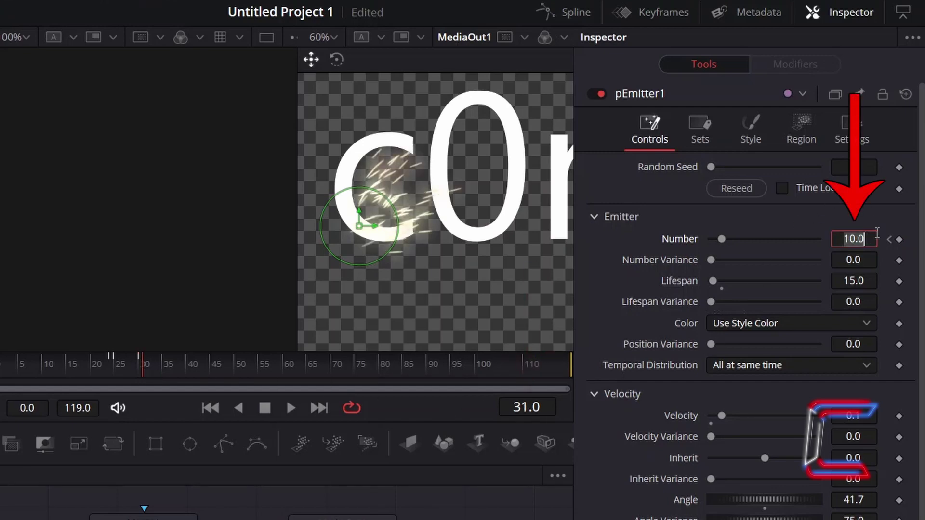
text(0)
key(Tab)
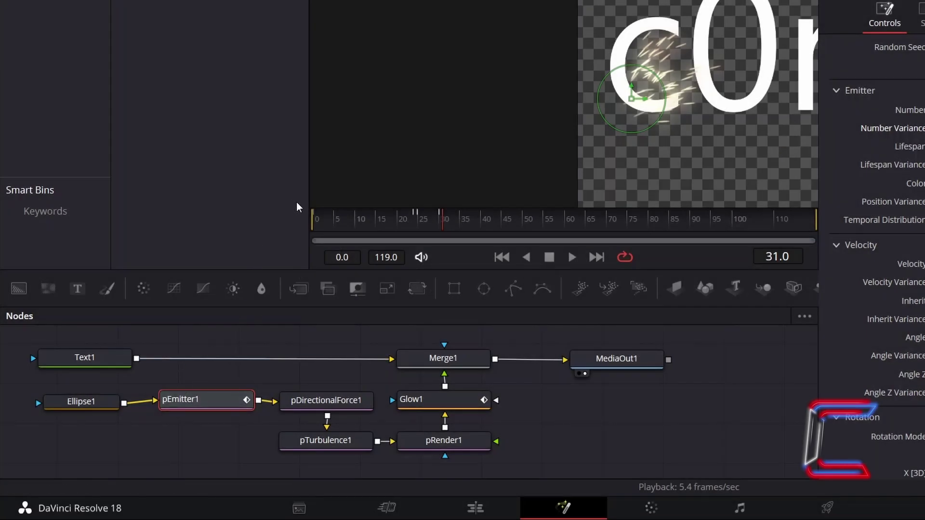
Step: Keyframe Text1's shading opacity at 0 on frames 0 and 26
click(105, 361)
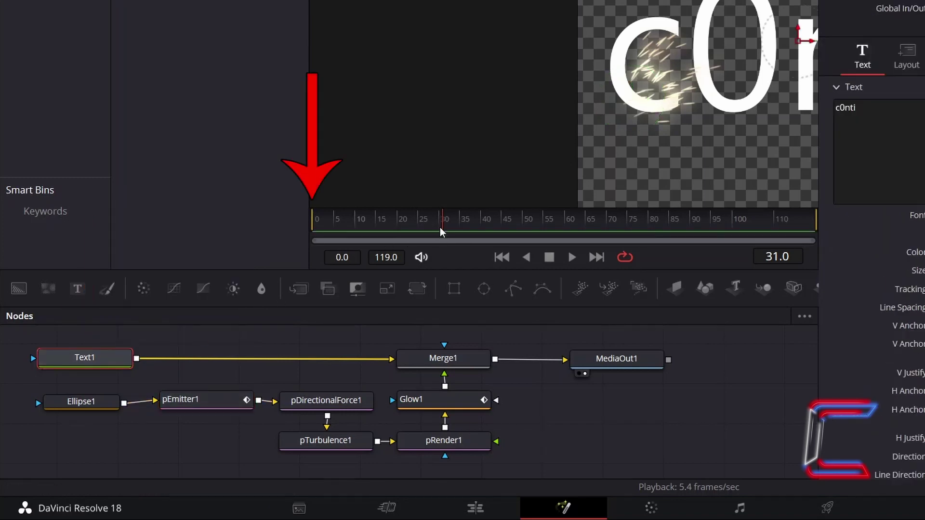
drag(441, 232, 268, 205)
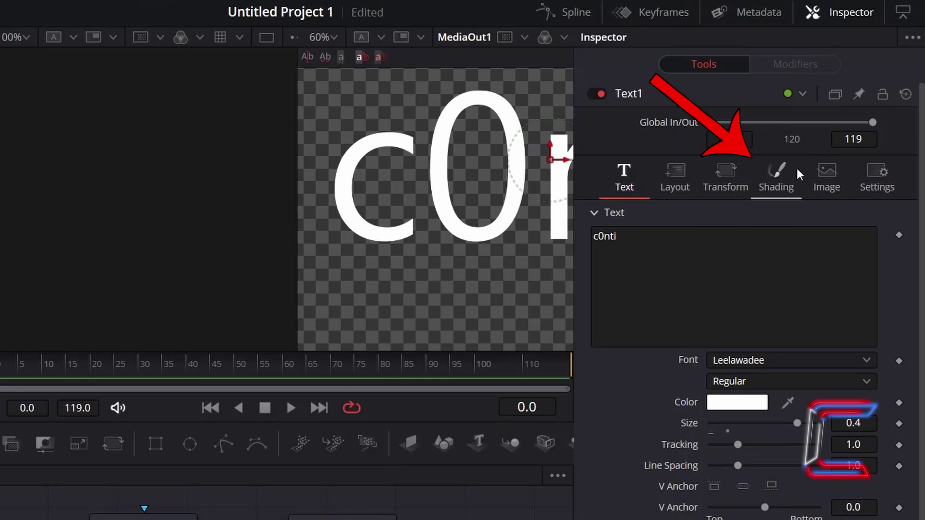
click(797, 169)
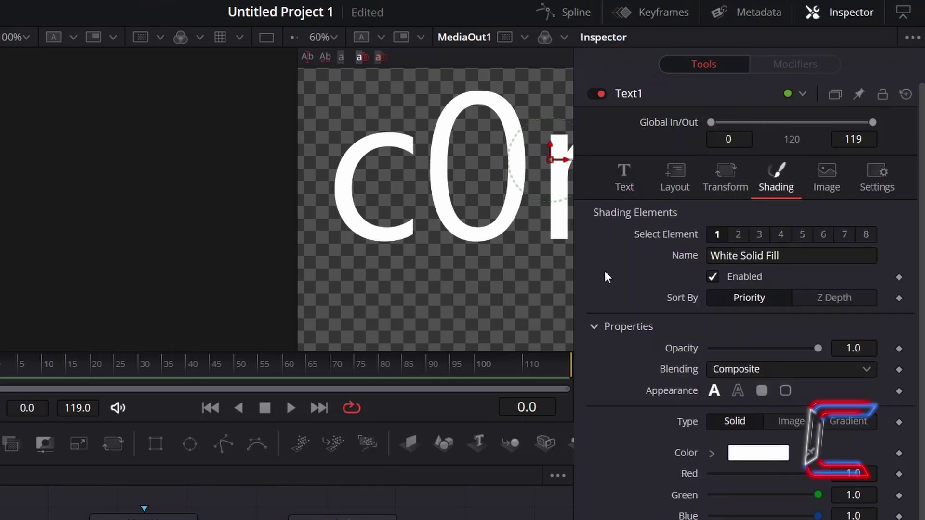
click(899, 349)
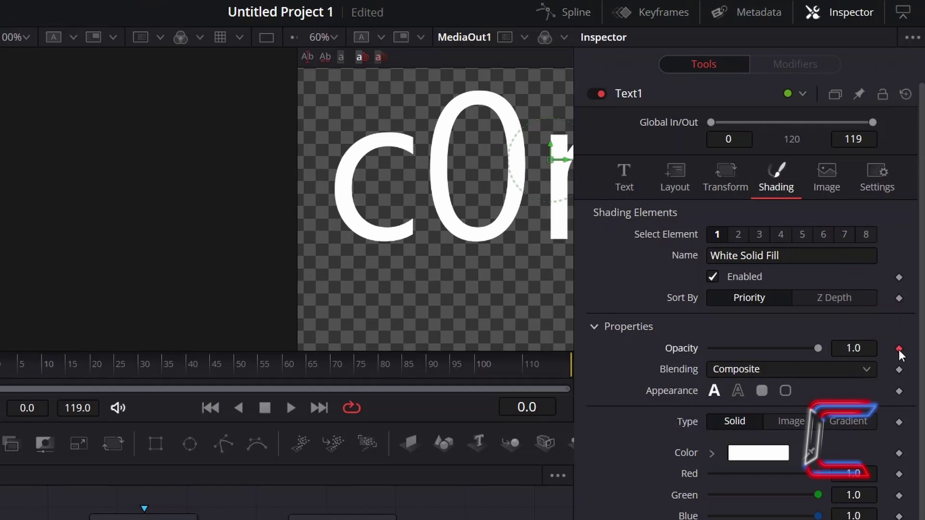
click(872, 347)
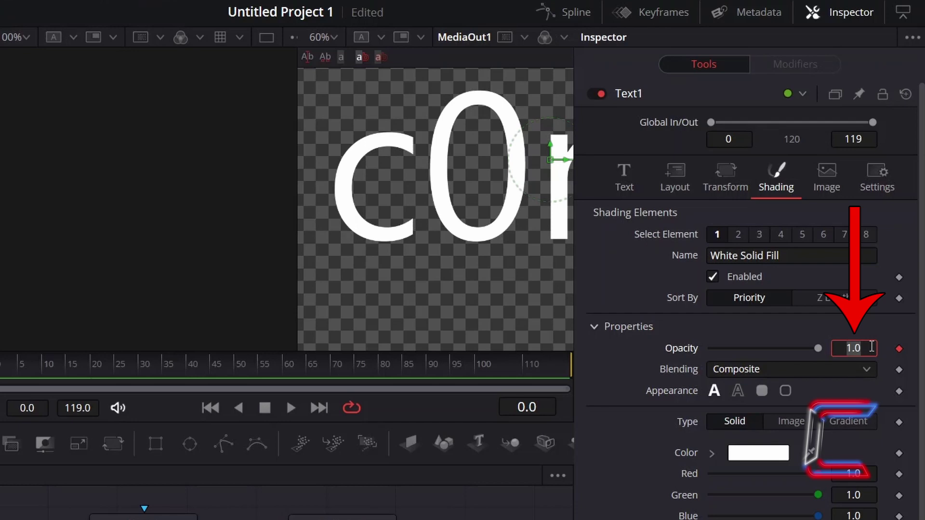
text(0)
key(Return)
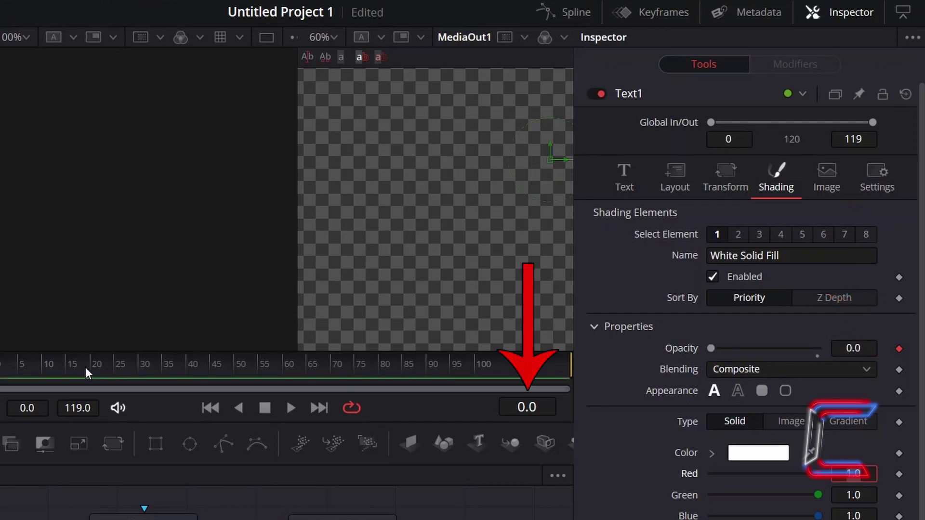
drag(92, 368, 121, 373)
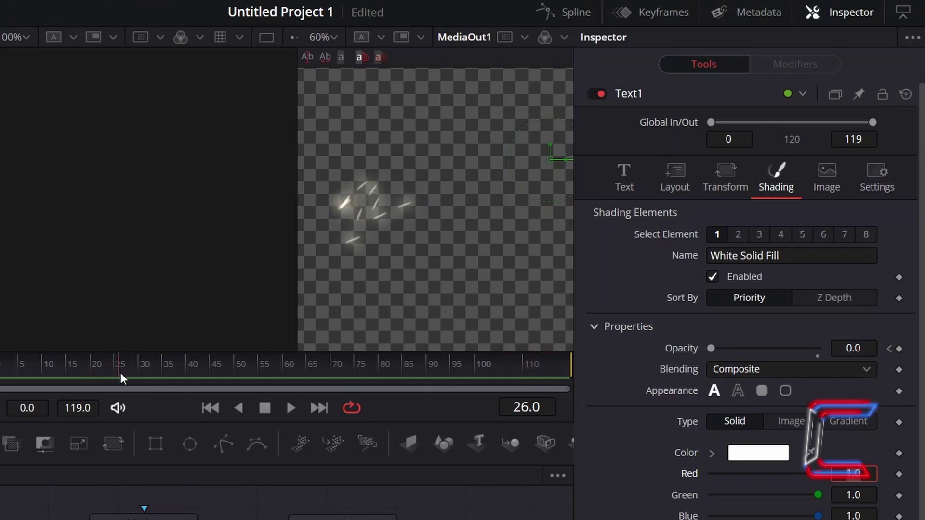
click(899, 348)
Step: Raise the text opacity to 1.0 at frame 38
key(2)
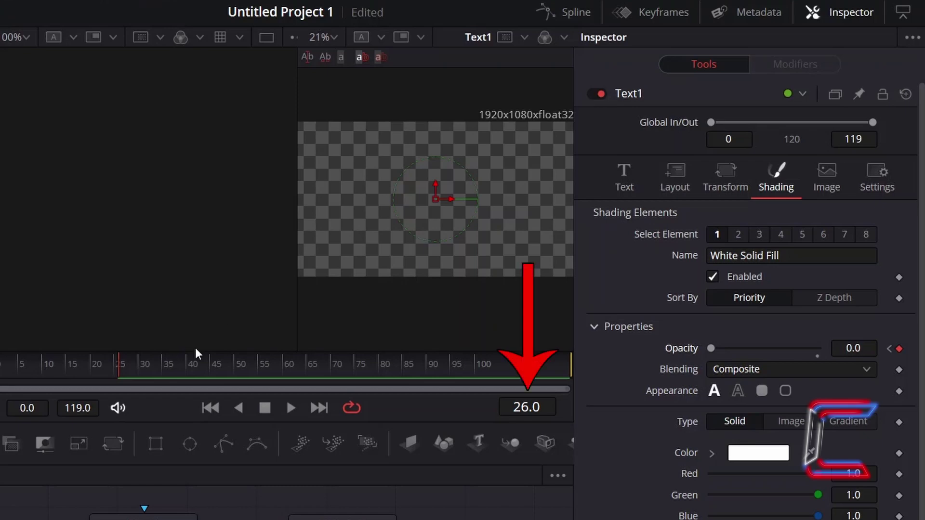
drag(137, 364, 178, 365)
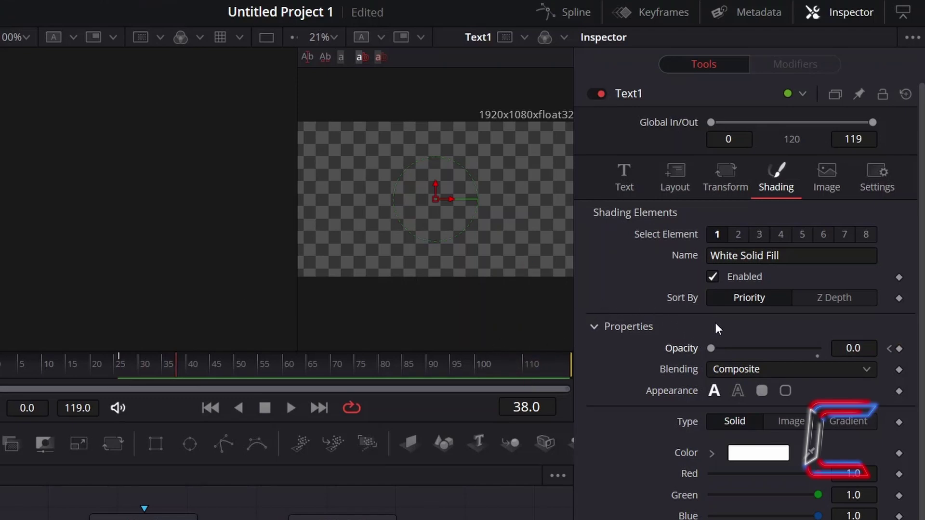
drag(711, 348, 836, 374)
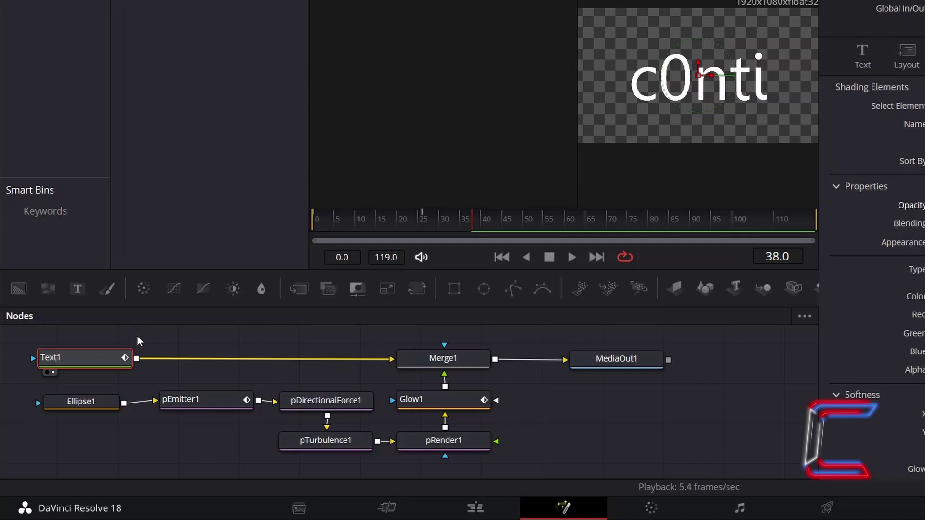
Step: Add a Soft Glow after Text1 and keyframe its Gain at 3.0 on frame 0
key(shift+space)
text(Soft Glow)
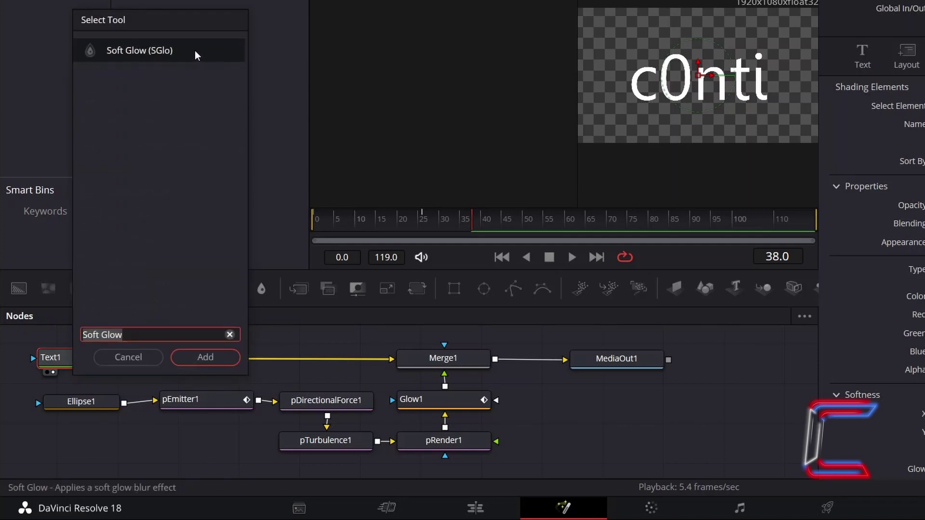
click(223, 351)
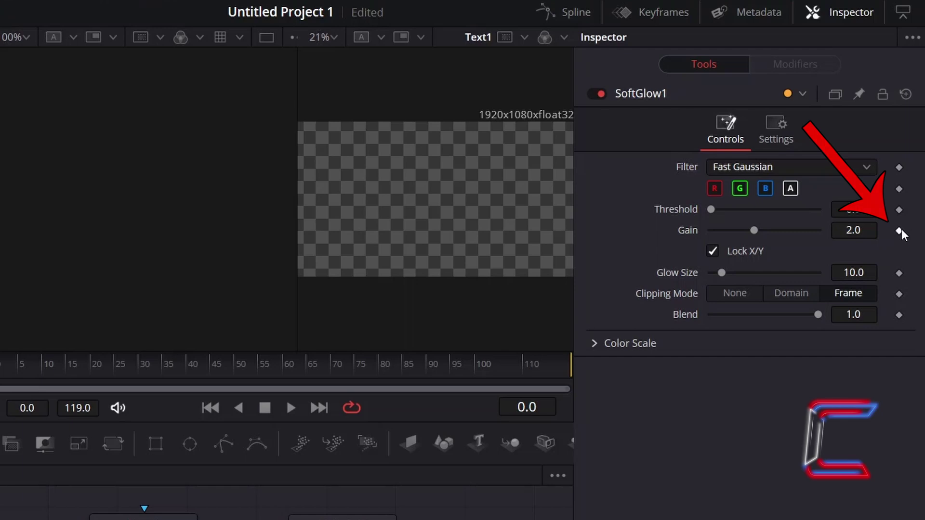
click(899, 231)
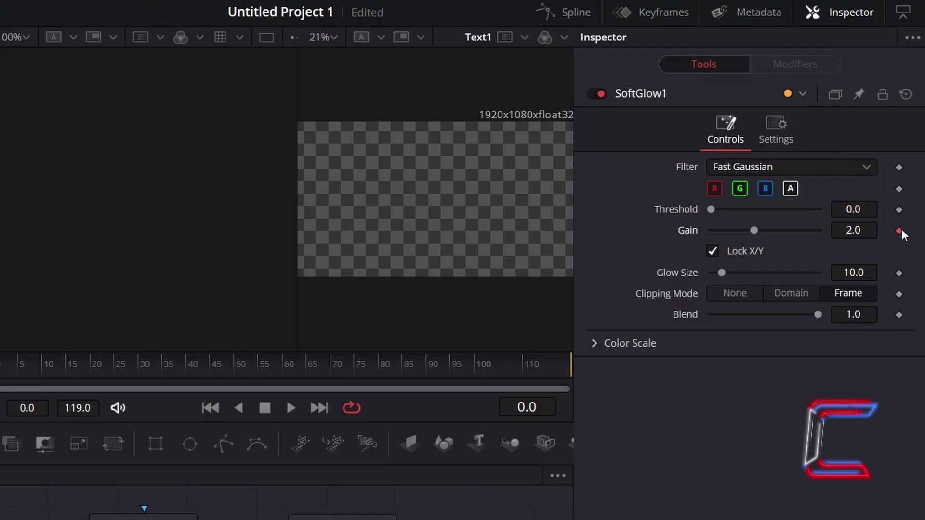
click(867, 230)
text(3)
key(Tab)
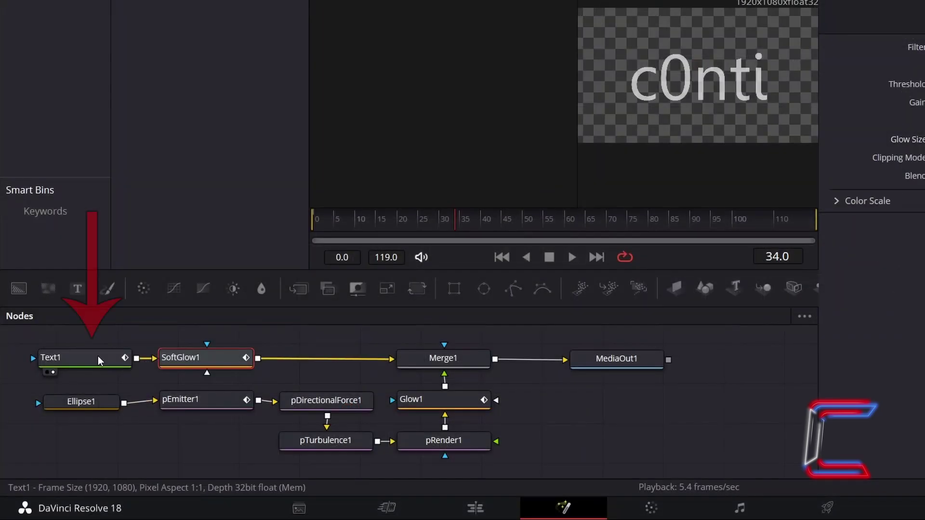
Step: Keyframe the Soft Glow Gain at frame 35, then drop it to 0.0 at frame 41
click(97, 357)
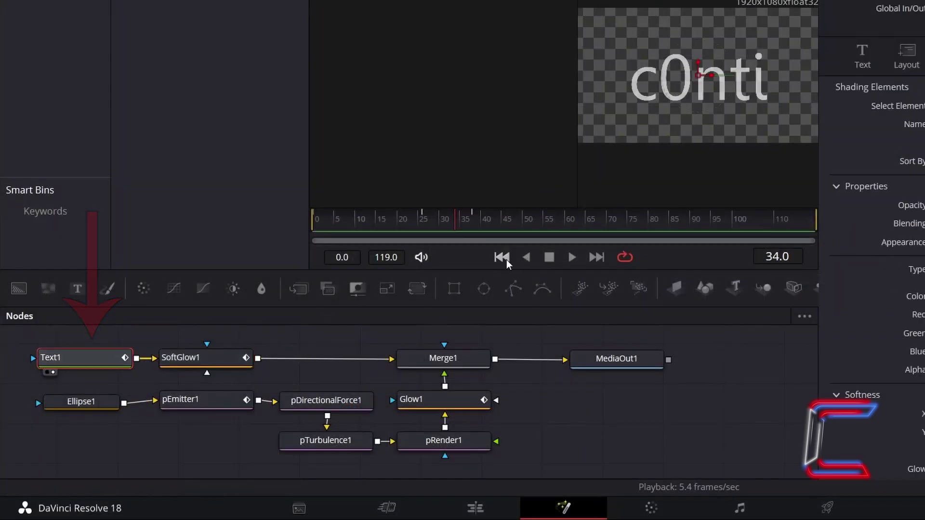
click(459, 219)
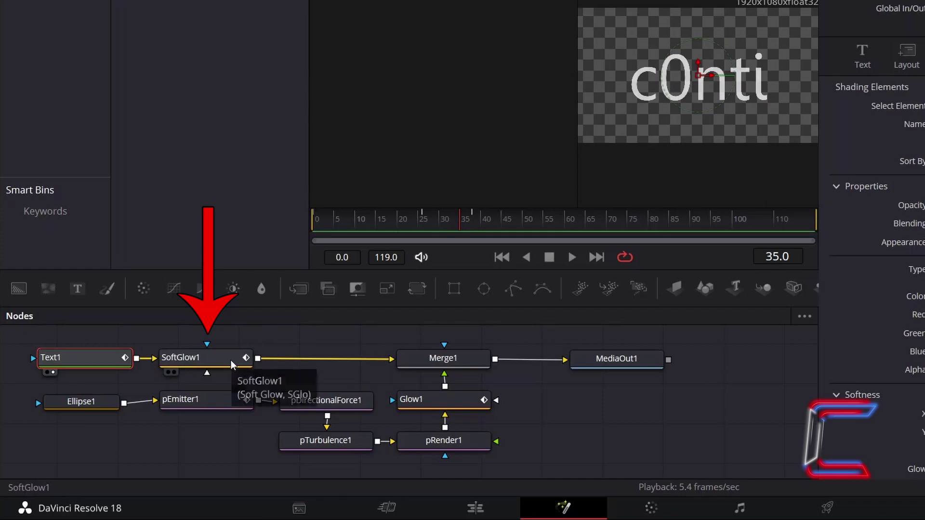
click(232, 364)
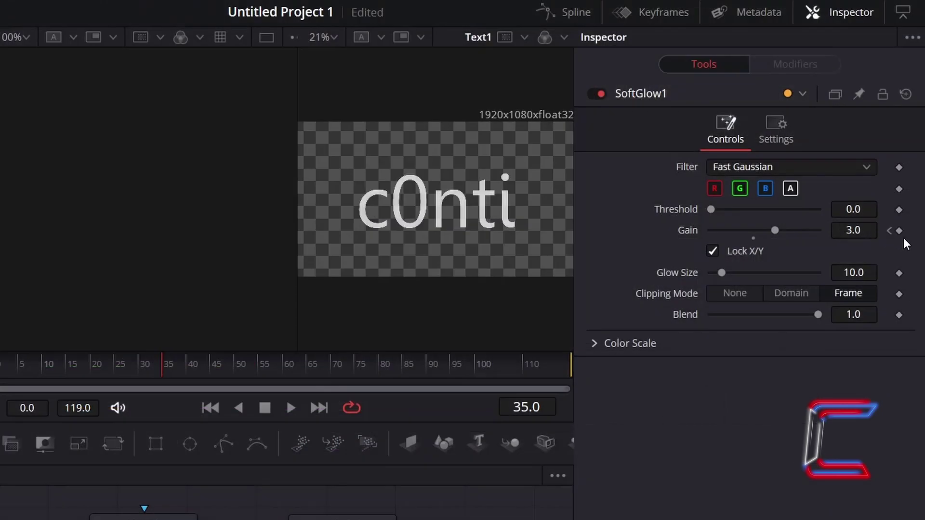
click(899, 231)
click(190, 370)
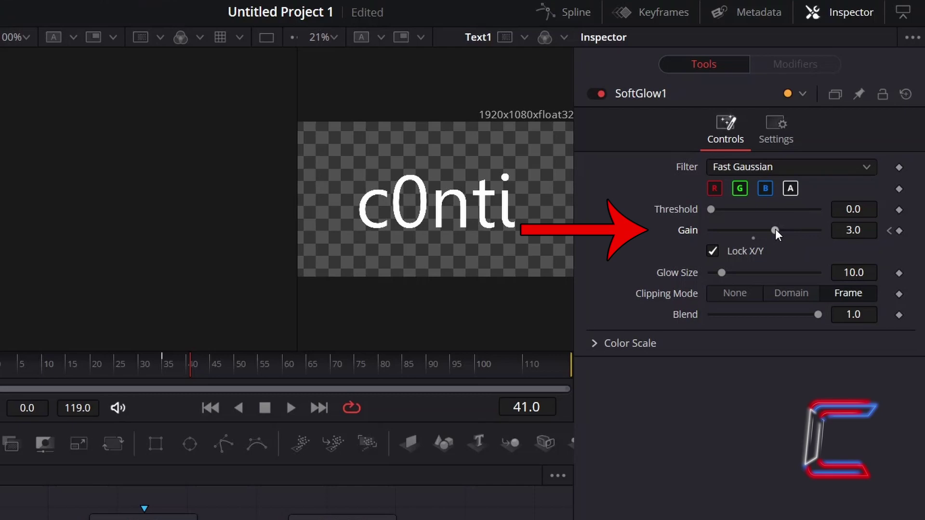
drag(775, 230, 700, 243)
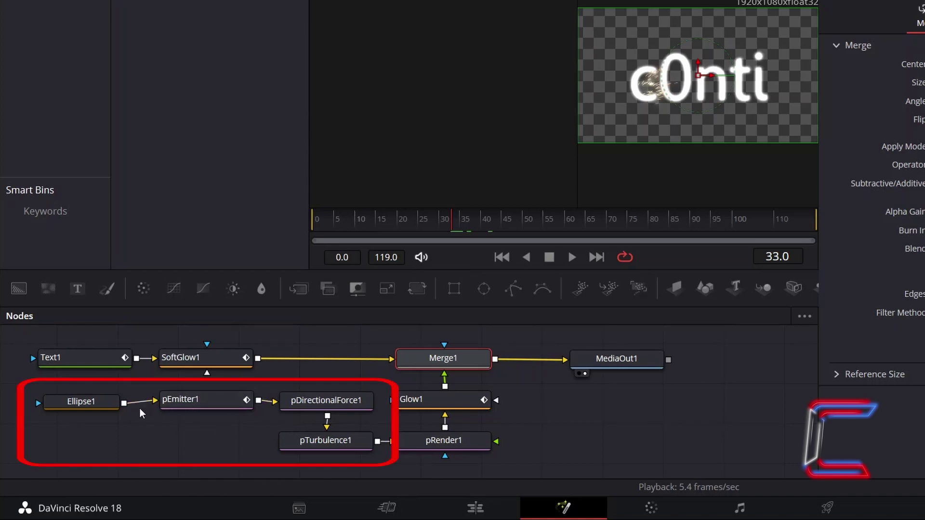
Step: Group Ellipse1, pEmitter1, pDirectionalForce1 and pTurbulence1 into a single node
click(115, 444)
drag(40, 456, 381, 386)
key(ctrl+g)
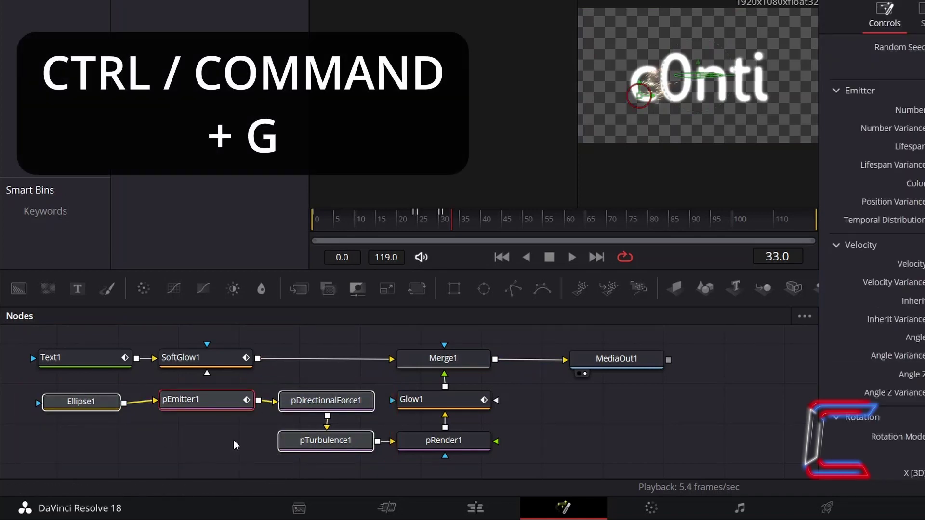
key(ctrl+g)
drag(241, 405, 116, 416)
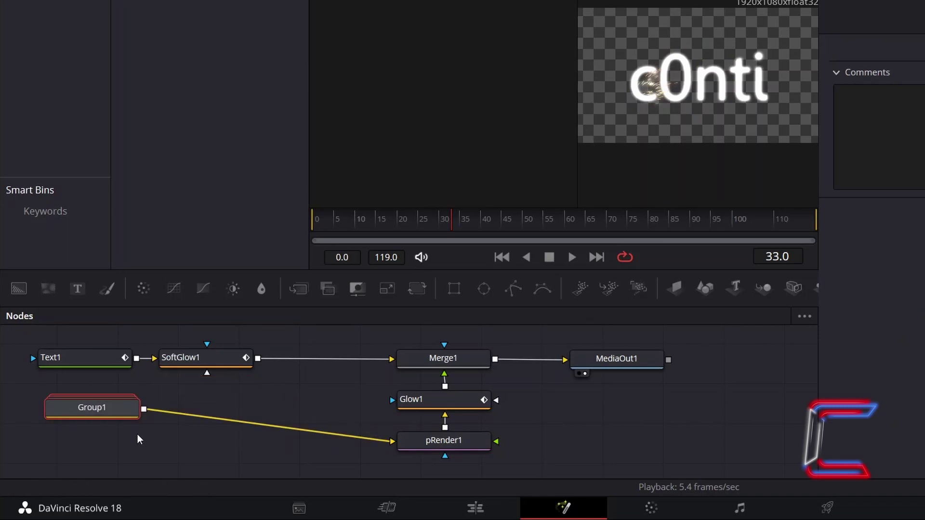
Step: Rename the new group to C and bring up the tool search
key(F2)
key(F2)
text(C)
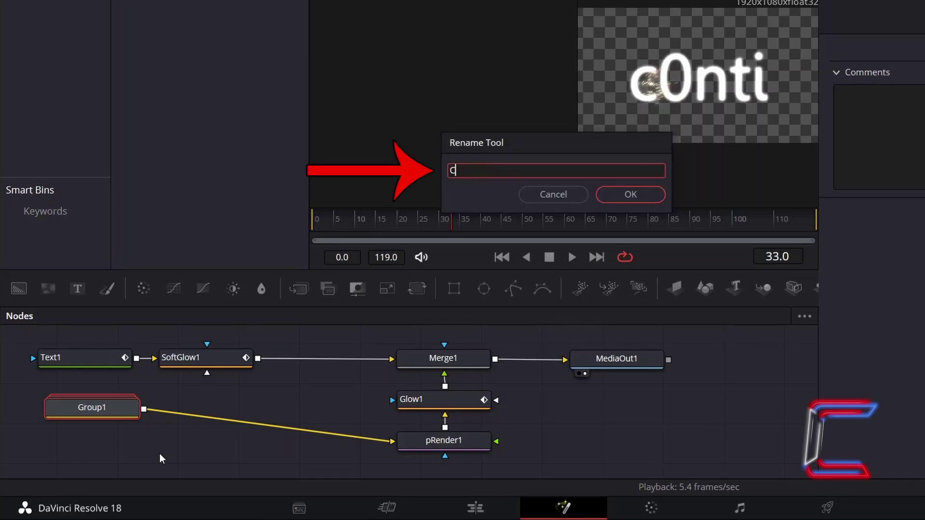
key(Return)
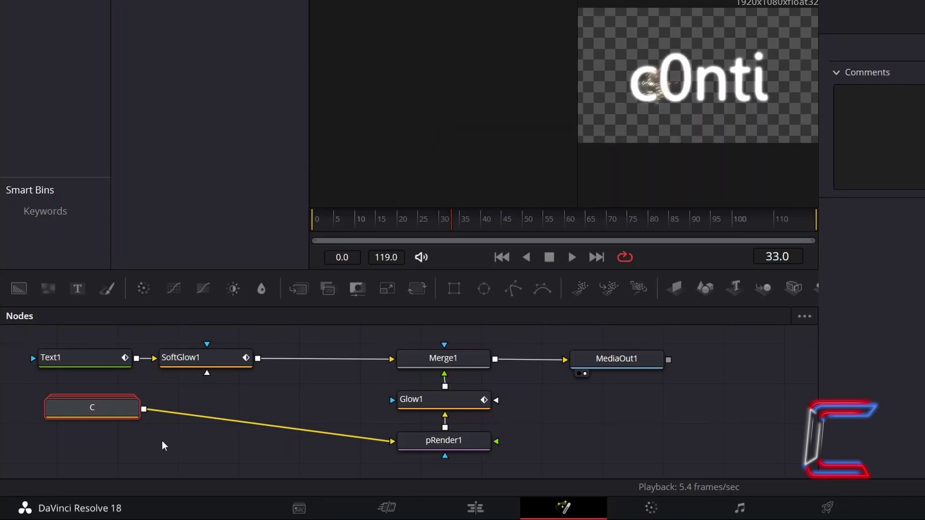
key(shift+space)
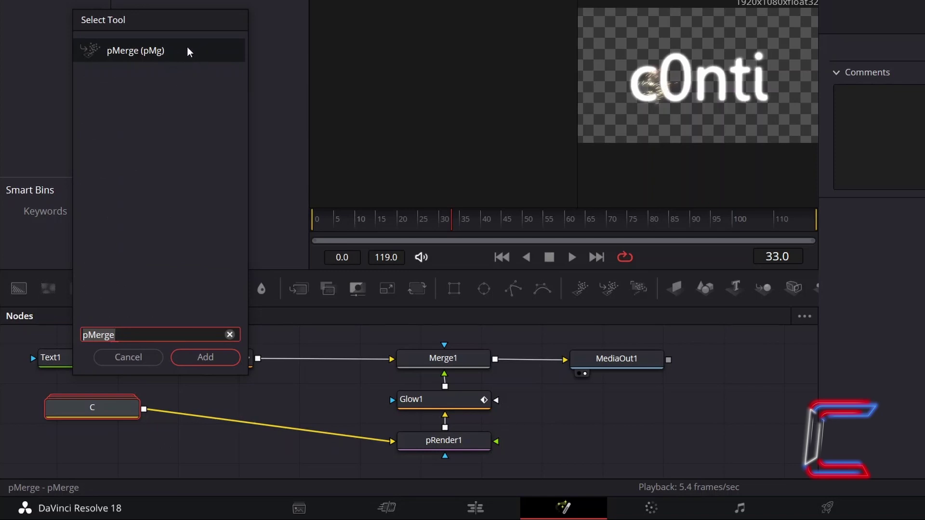
Step: Add pMerge1 after group C, paste a copy of C as i1, and connect i1 into pMerge1
text(pMerge)
click(222, 352)
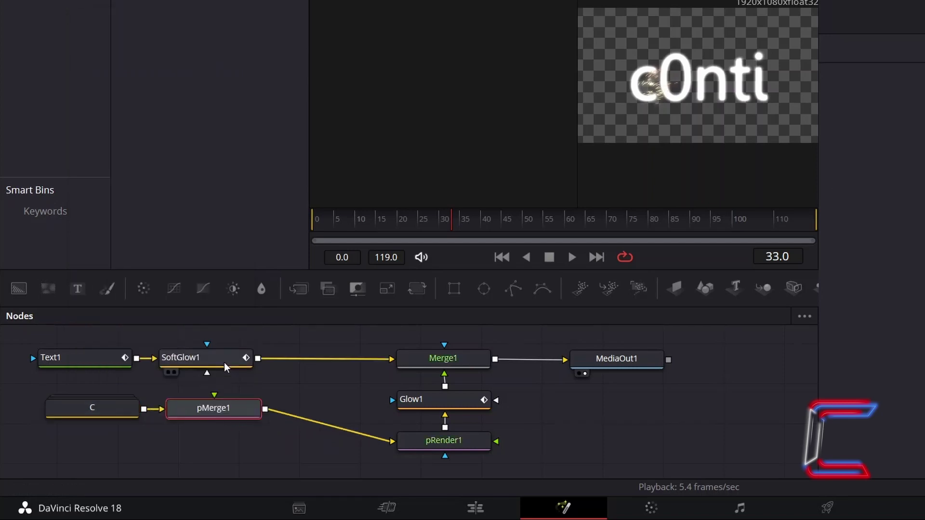
click(120, 412)
key(ctrl+c)
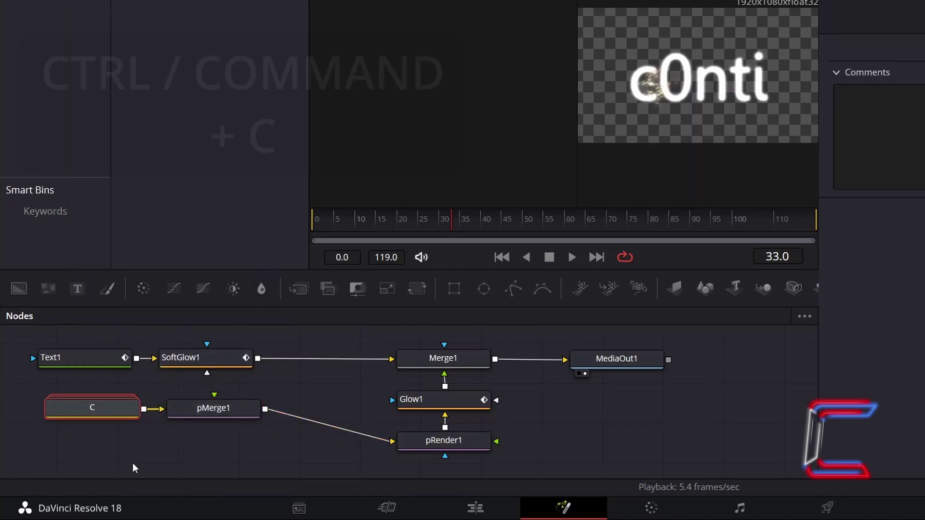
click(57, 441)
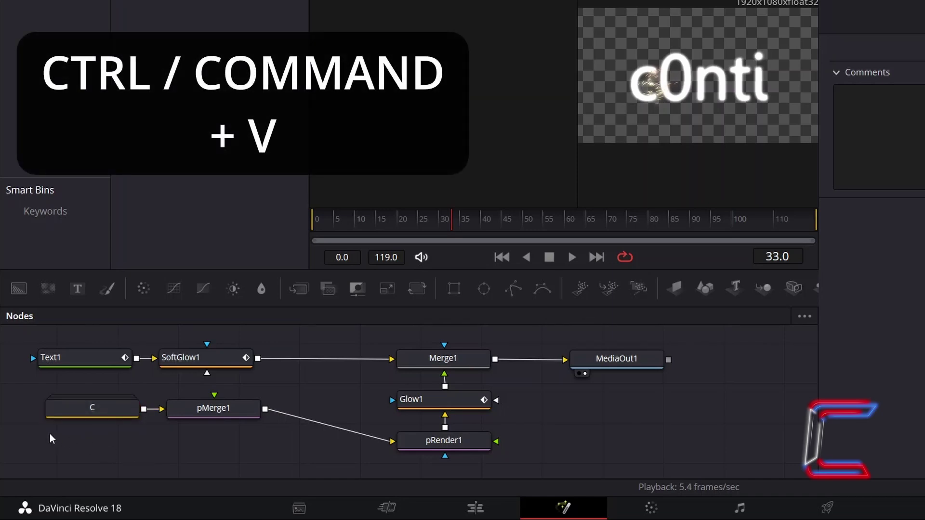
key(ctrl+v)
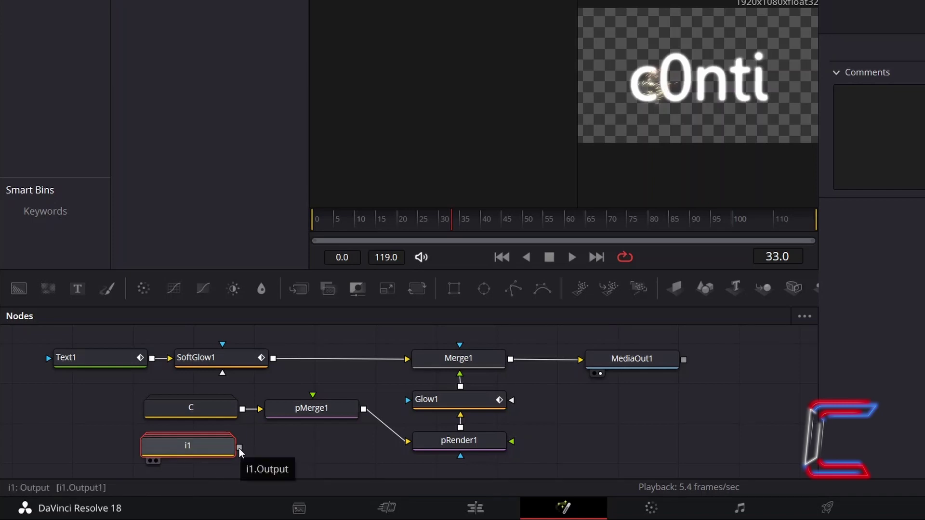
drag(239, 449, 313, 395)
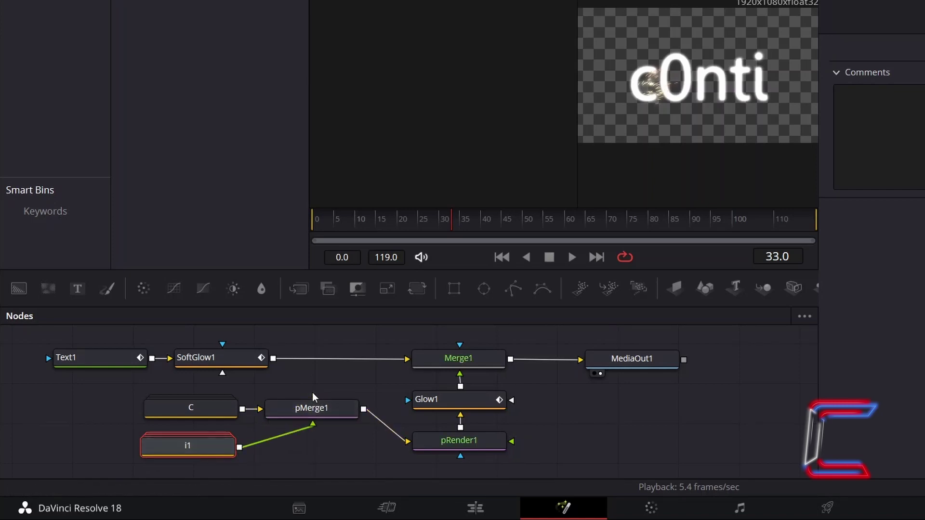
Step: Inside group i1, move pEmitter1_1's region to X offset about 0.26, just past the 'i'
double_click(211, 453)
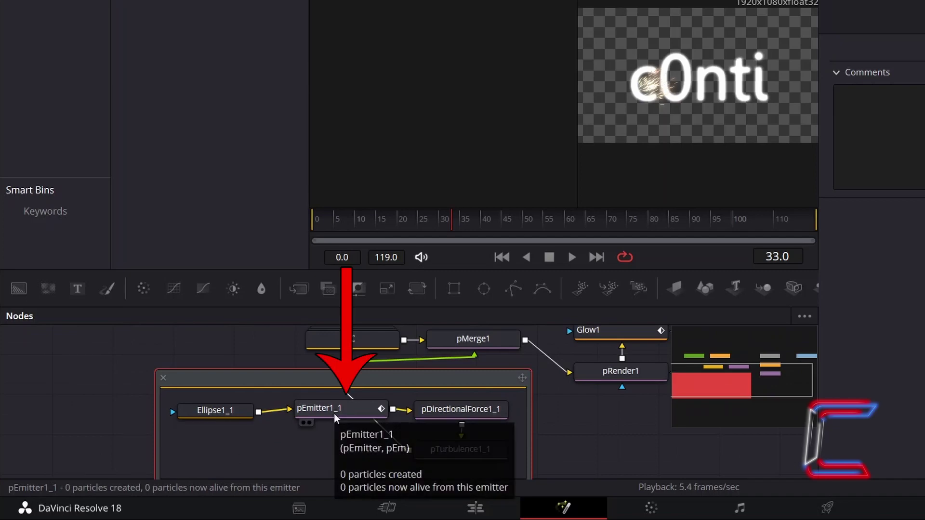
click(336, 417)
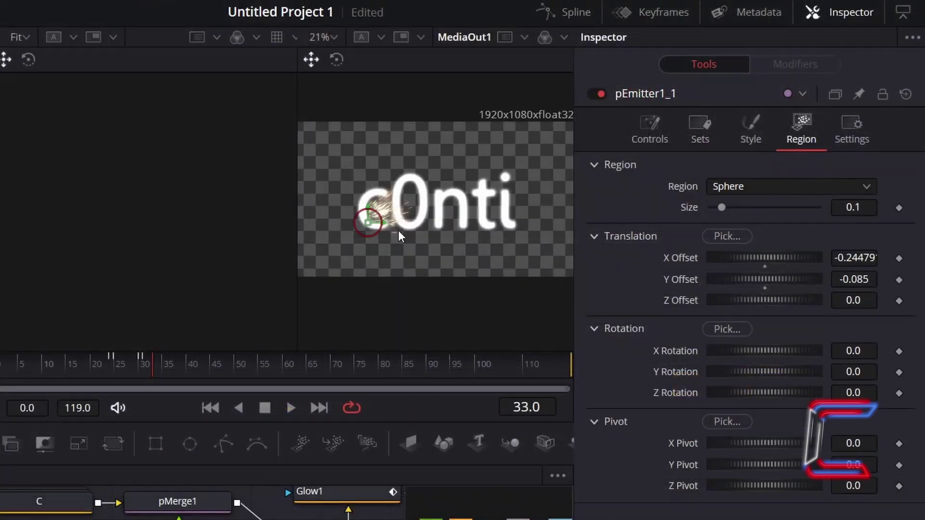
drag(399, 231, 538, 233)
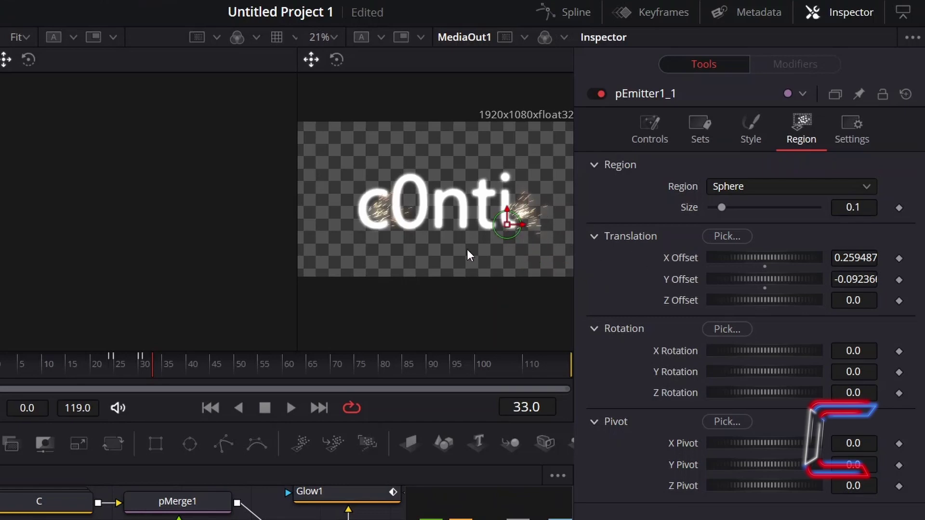
click(667, 123)
scroll(787, 360, down, 4)
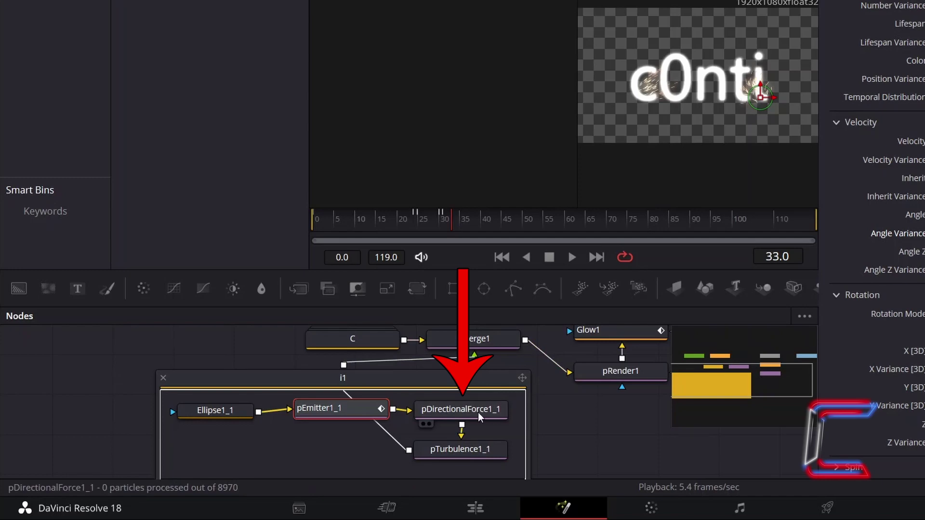
click(474, 414)
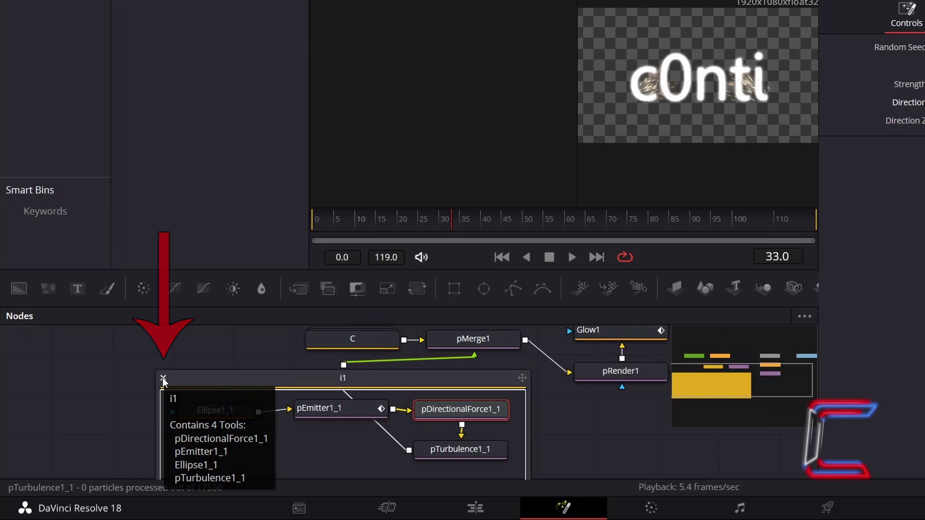
click(163, 381)
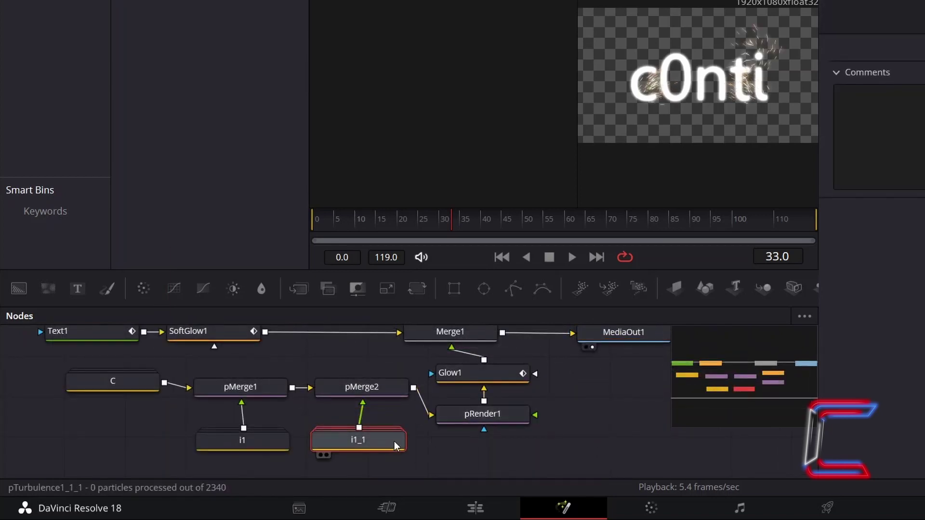